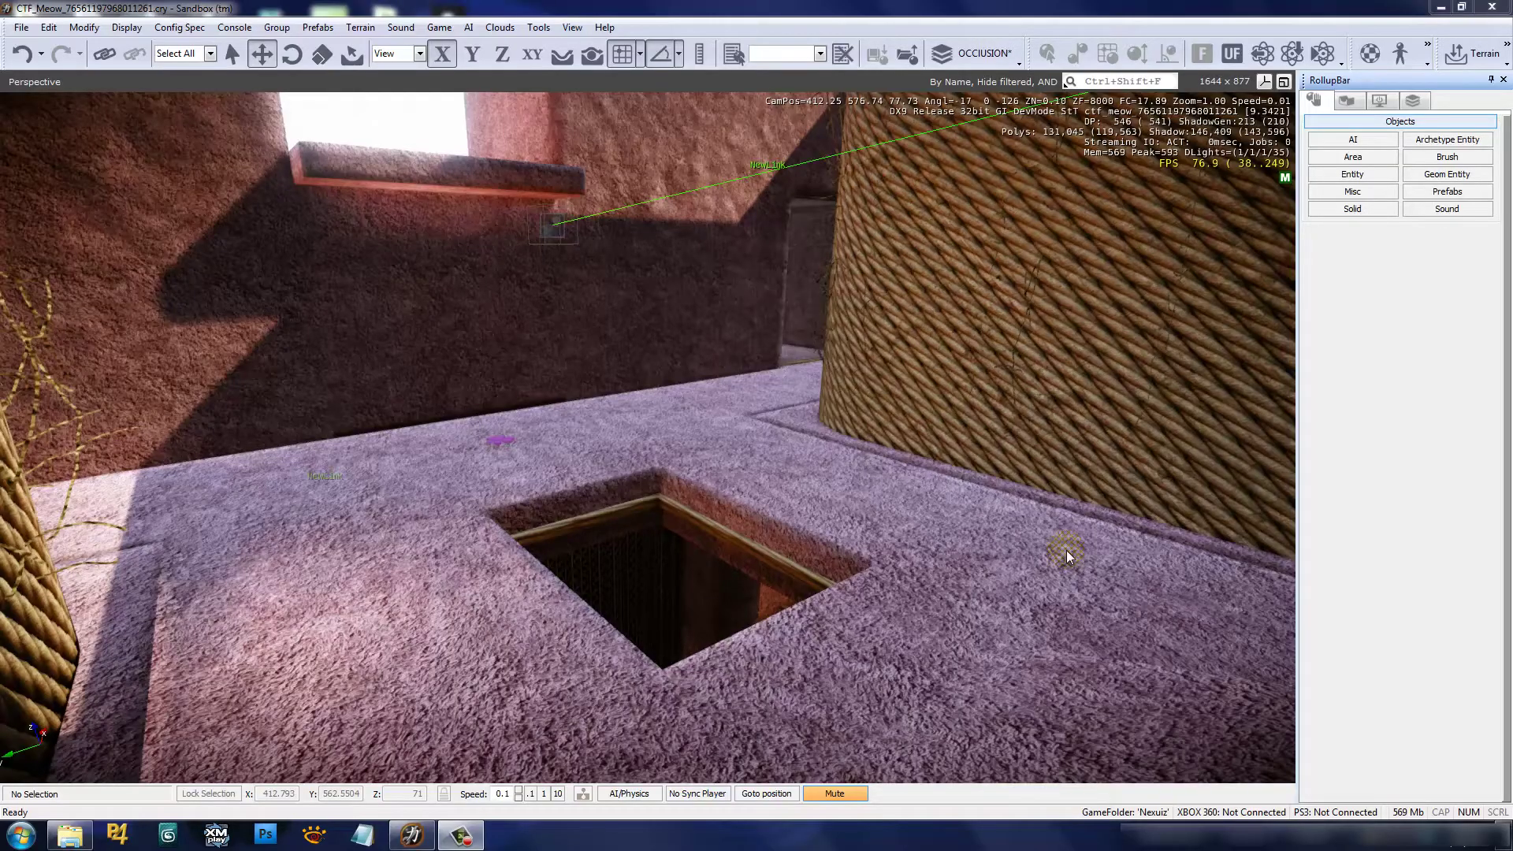
# - Examine the room around the floor opening and window ledge, and show the level's layer list
pyautogui.moveTo(920, 434)
pyautogui.mouseDown(button='right')
pyautogui.moveTo(946, 437)
pyautogui.moveTo(916, 432)
pyautogui.mouseUp(button='right')
pyautogui.press('w')
pyautogui.press('s')
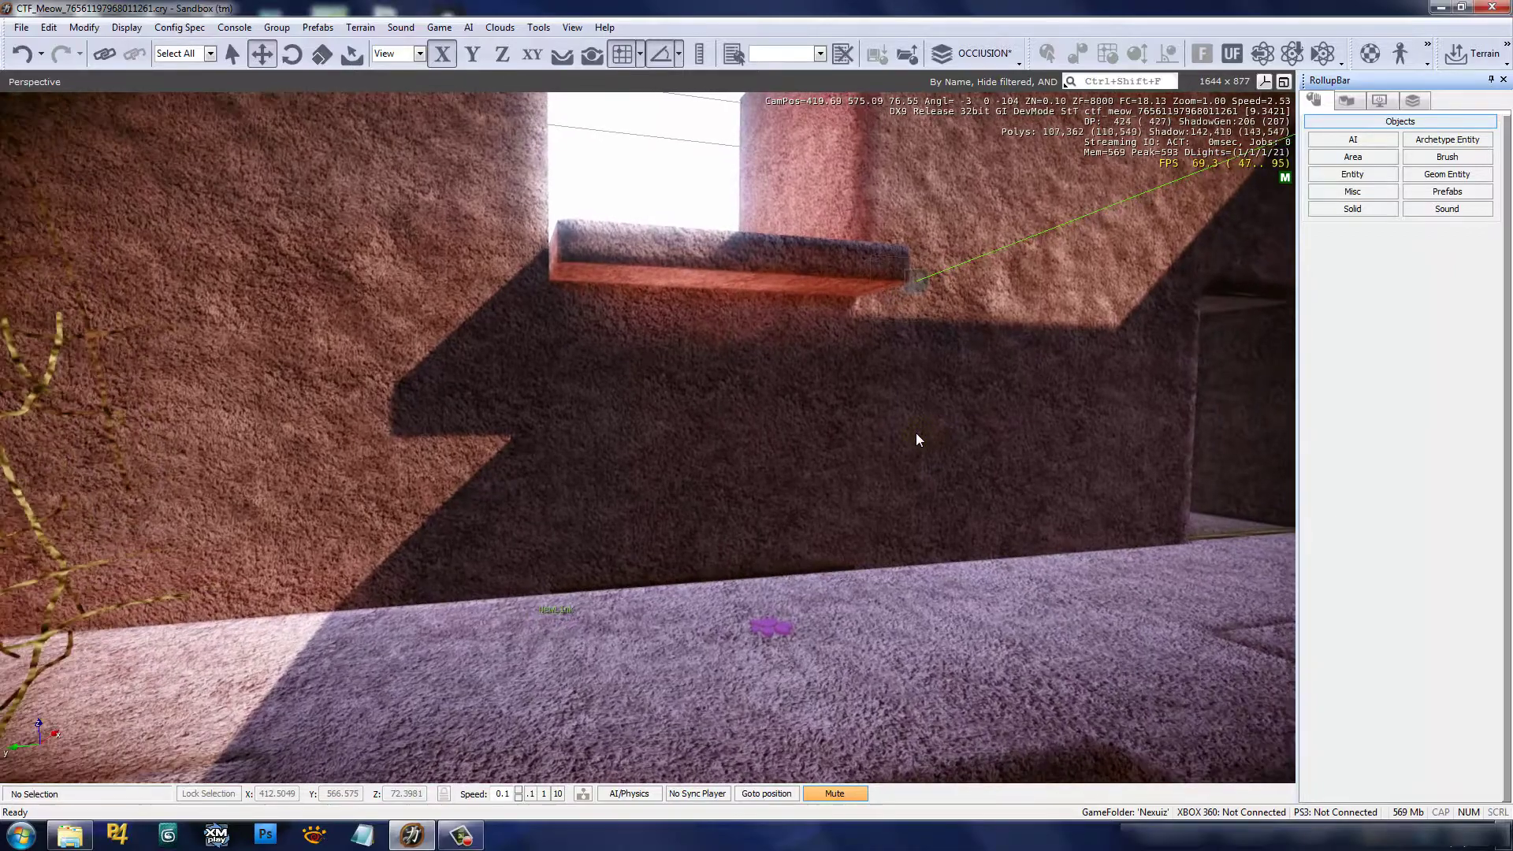
pyautogui.press('w')
pyautogui.moveTo(916, 432)
pyautogui.mouseDown(button='right')
pyautogui.moveTo(897, 432)
pyautogui.moveTo(925, 425)
pyautogui.mouseUp(button='right')
pyautogui.press('s')
pyautogui.press('d')
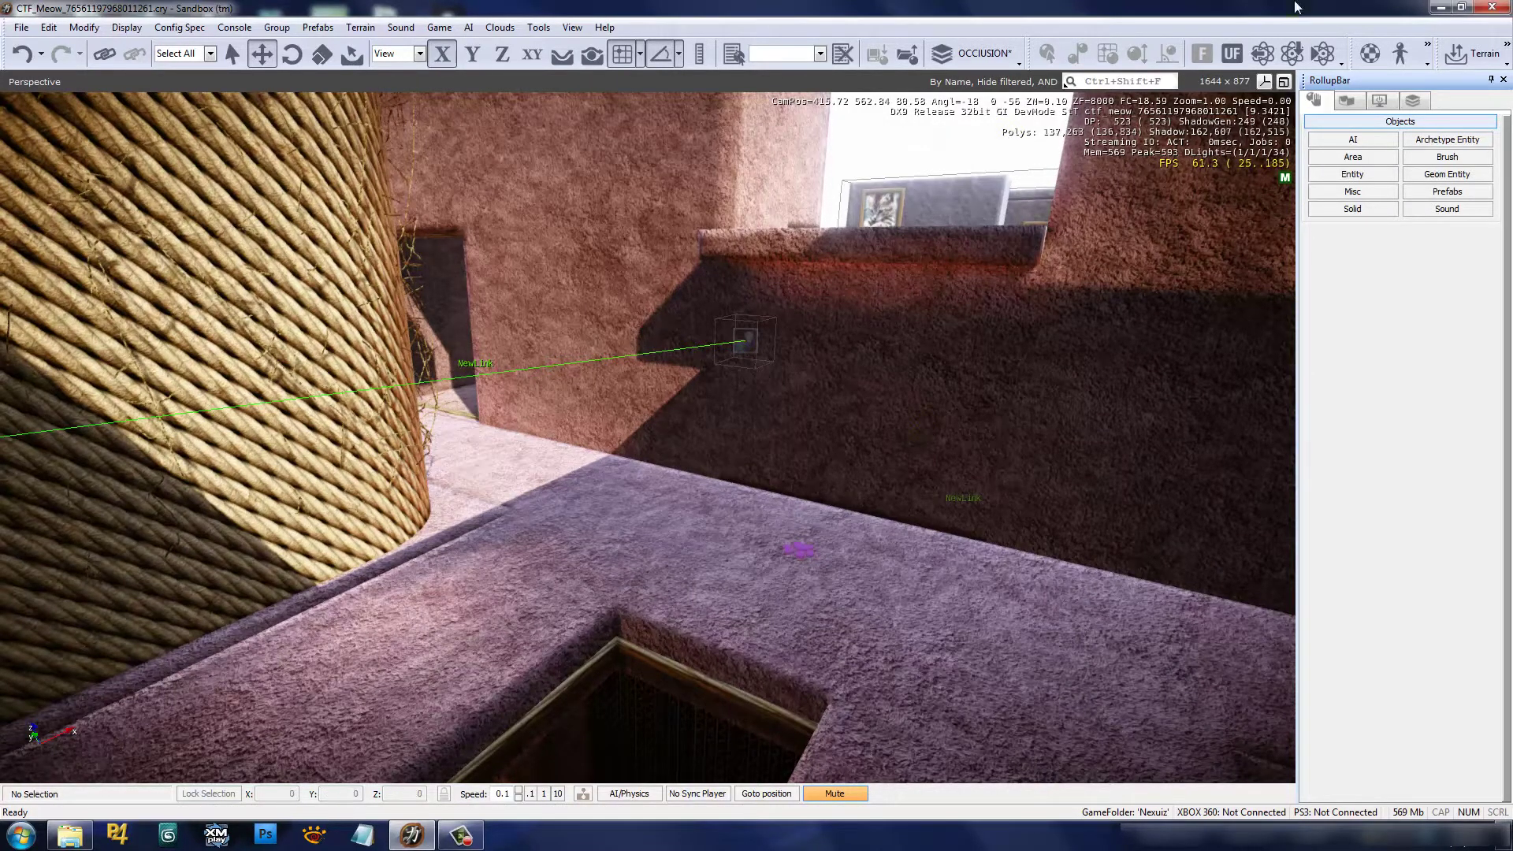
pyautogui.click(1412, 101)
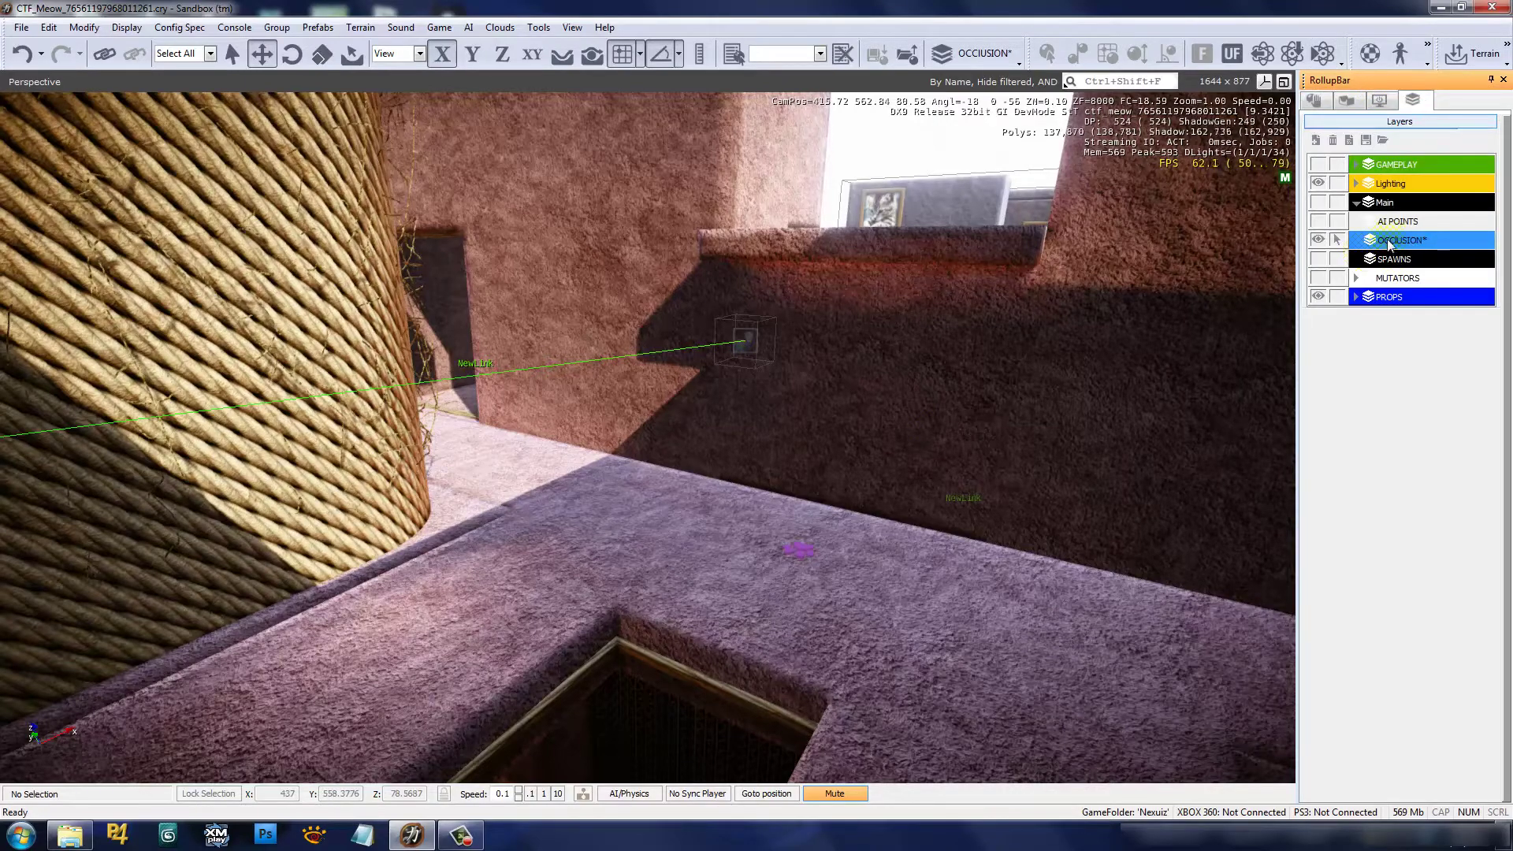
# - Examine the carpeted floor between the rope post, the square opening and the wall from several angles
pyautogui.press('w')
pyautogui.moveTo(977, 343); pyautogui.dragTo(977, 352, button='right')
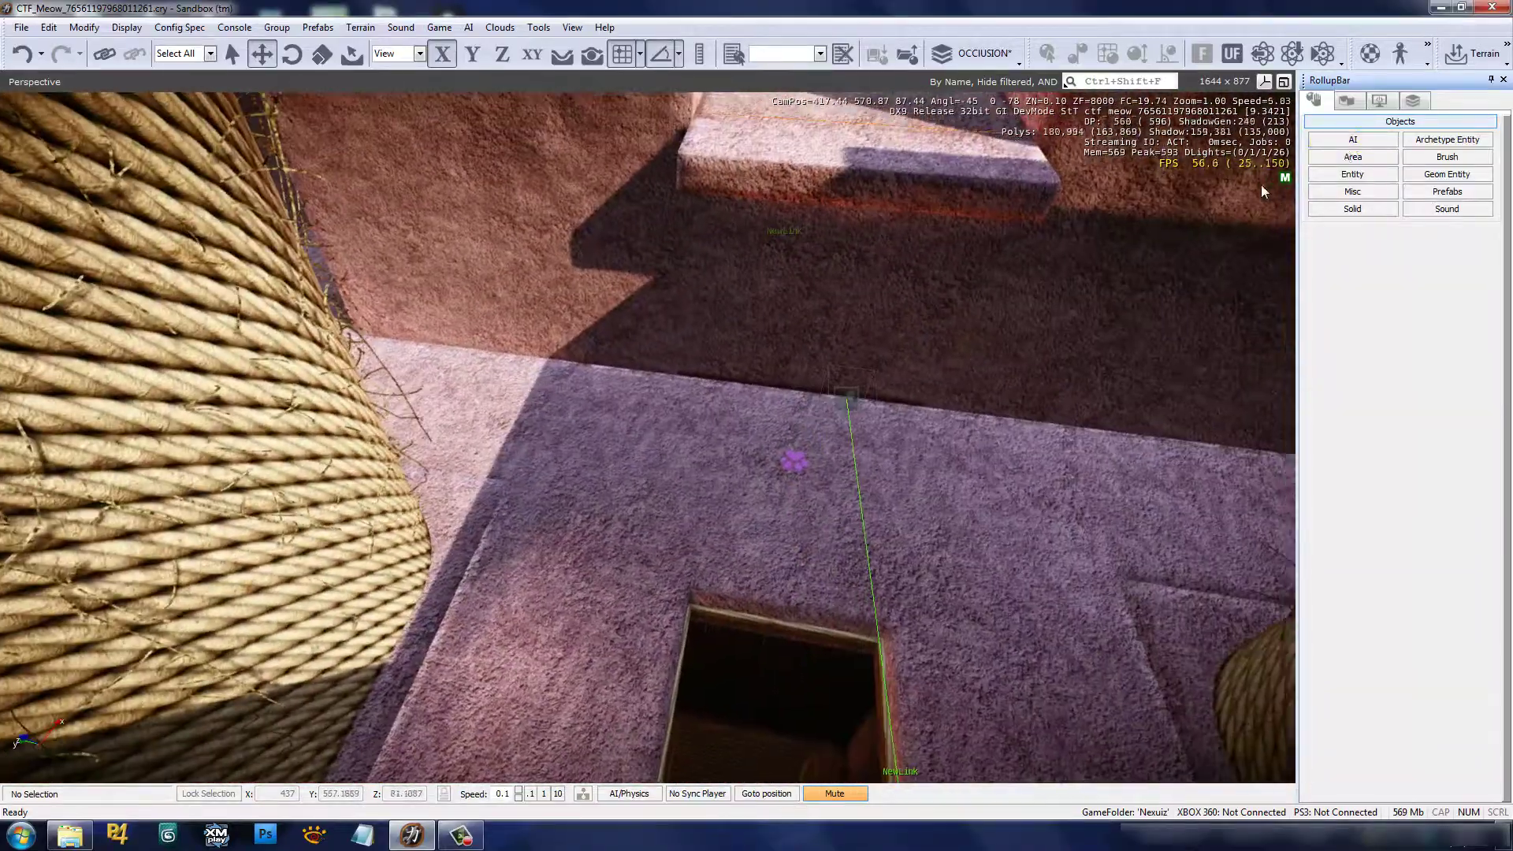
pyautogui.moveTo(991, 408); pyautogui.dragTo(986, 409, button='right')
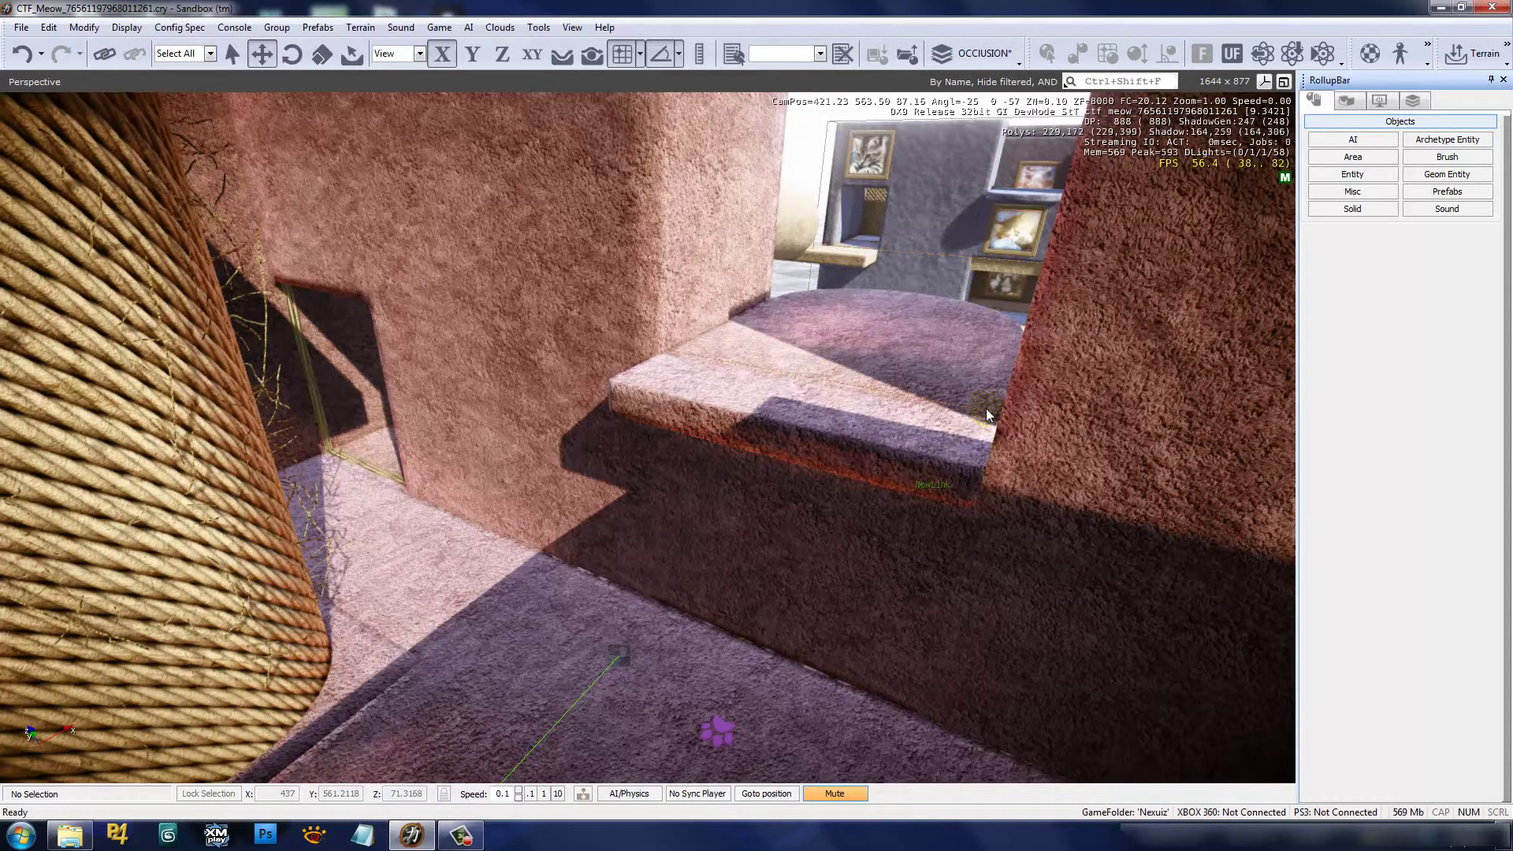
pyautogui.press('w')
pyautogui.moveTo(936, 388); pyautogui.dragTo(938, 383, button='right')
pyautogui.press('s')
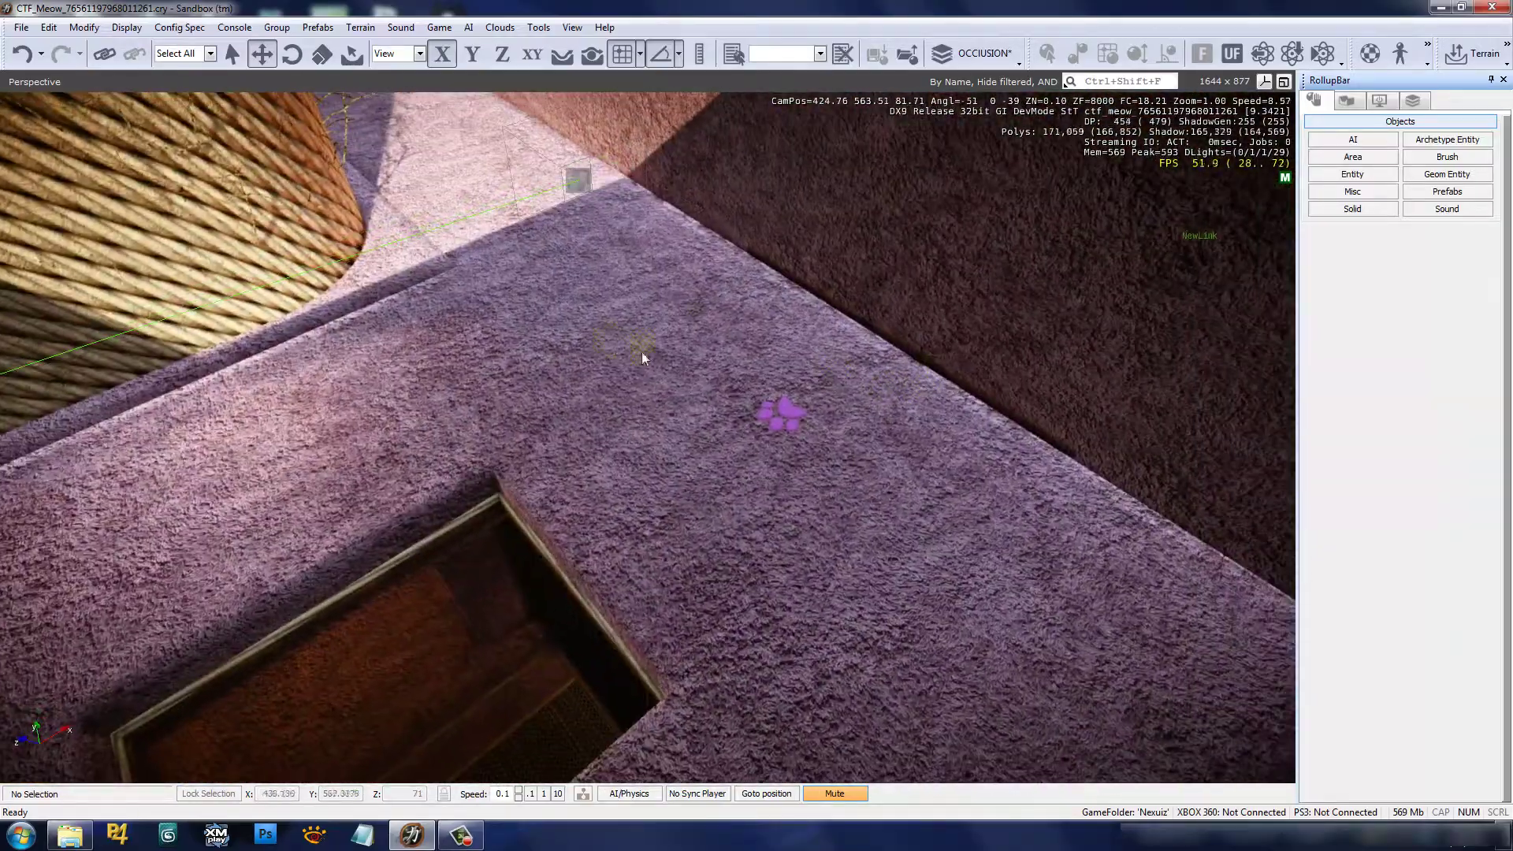
pyautogui.moveTo(565, 320); pyautogui.dragTo(555, 371, button='right')
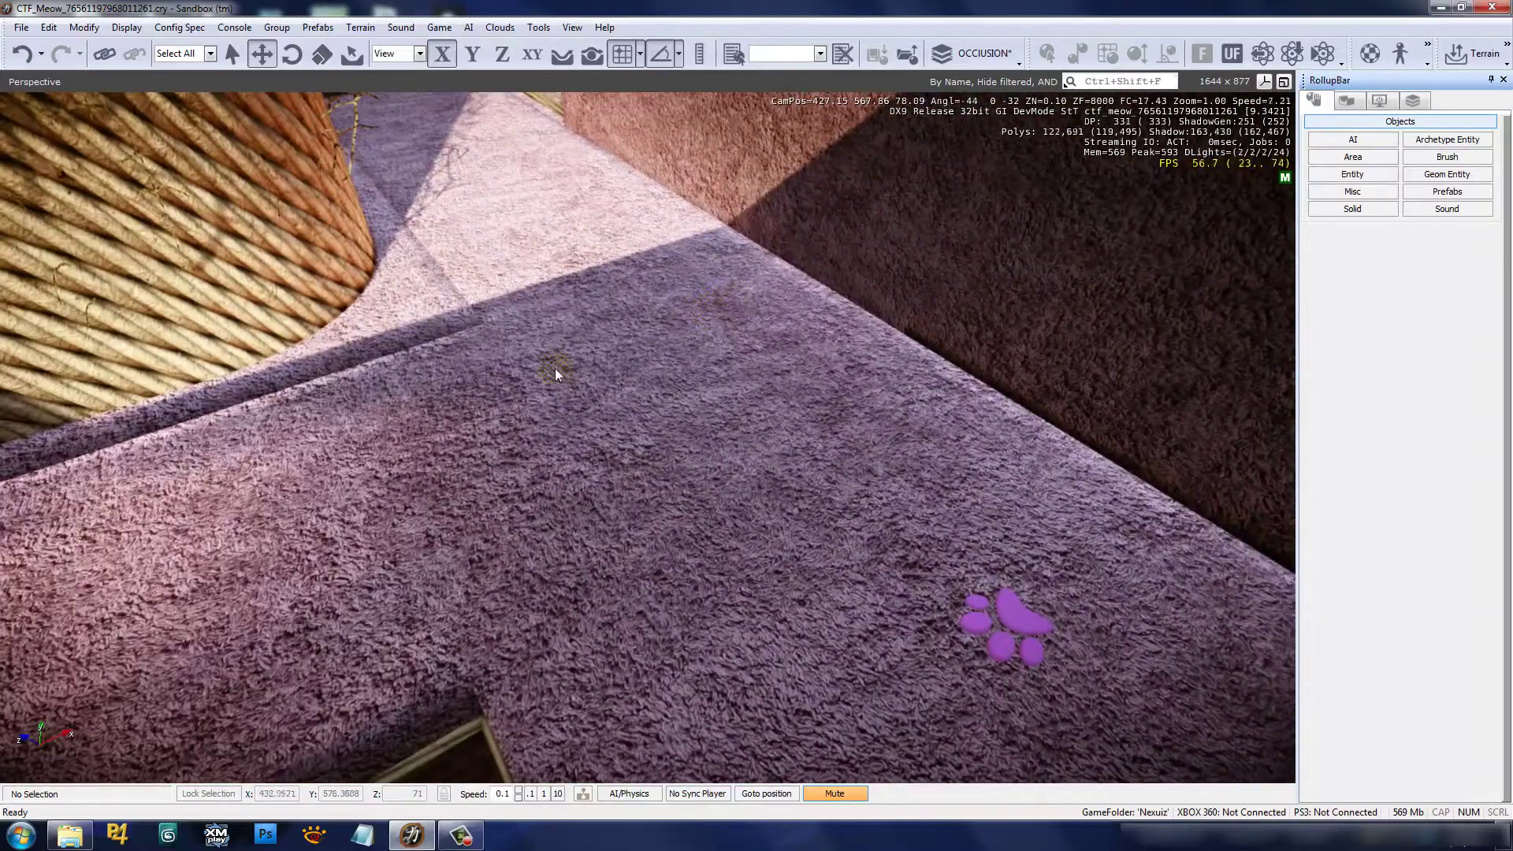
pyautogui.moveTo(649, 372); pyautogui.dragTo(918, 423, button='right')
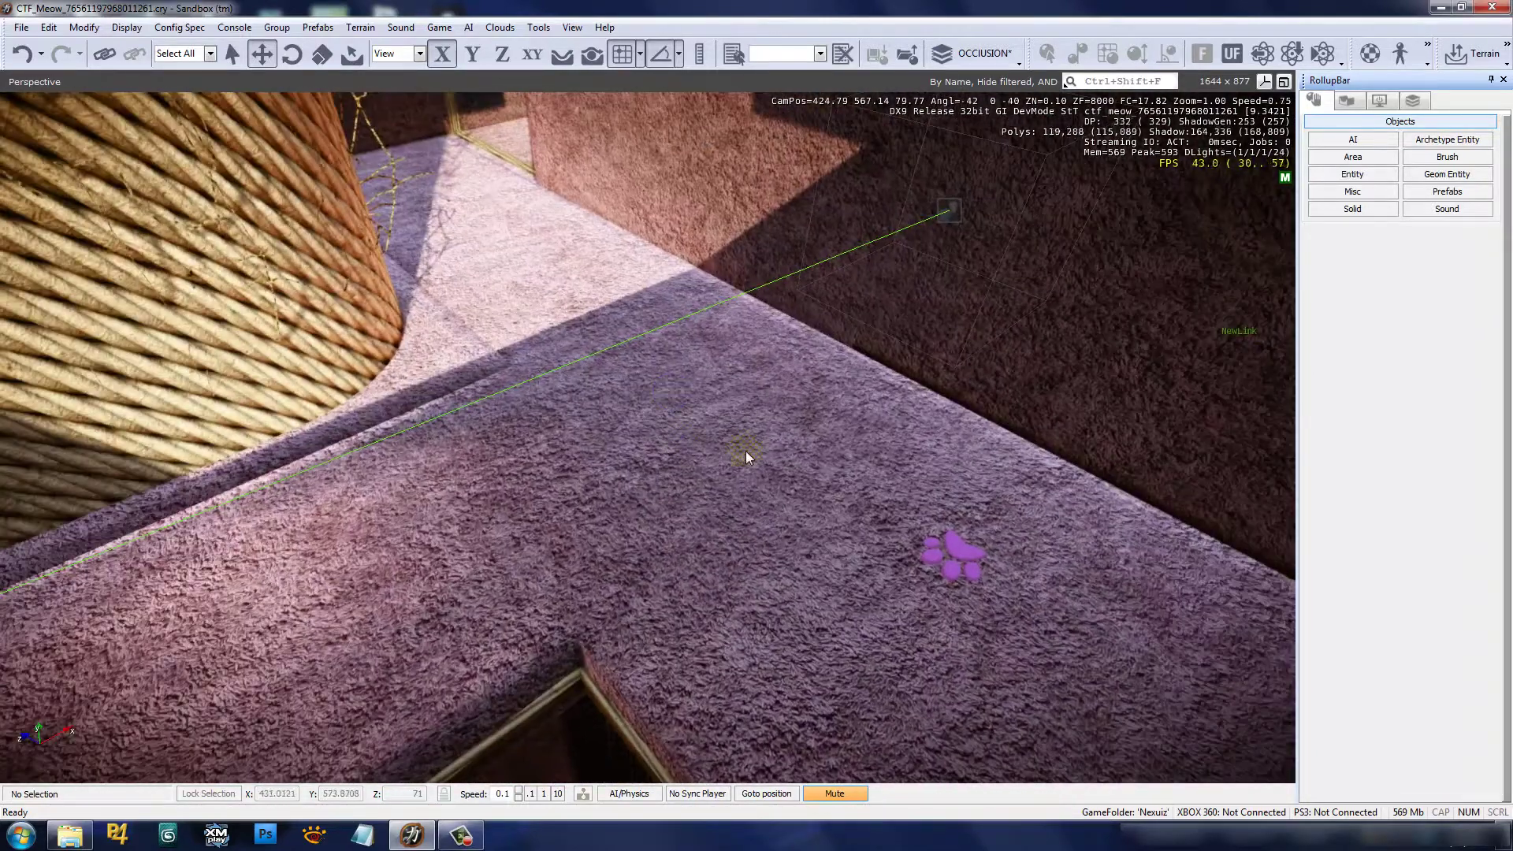
pyautogui.moveTo(519, 481); pyautogui.dragTo(645, 446, button='right')
pyautogui.press('s')
pyautogui.moveTo(762, 430)
pyautogui.mouseDown(button='right')
pyautogui.moveTo(735, 435)
pyautogui.moveTo(763, 432)
pyautogui.mouseUp(button='right')
pyautogui.press('d')
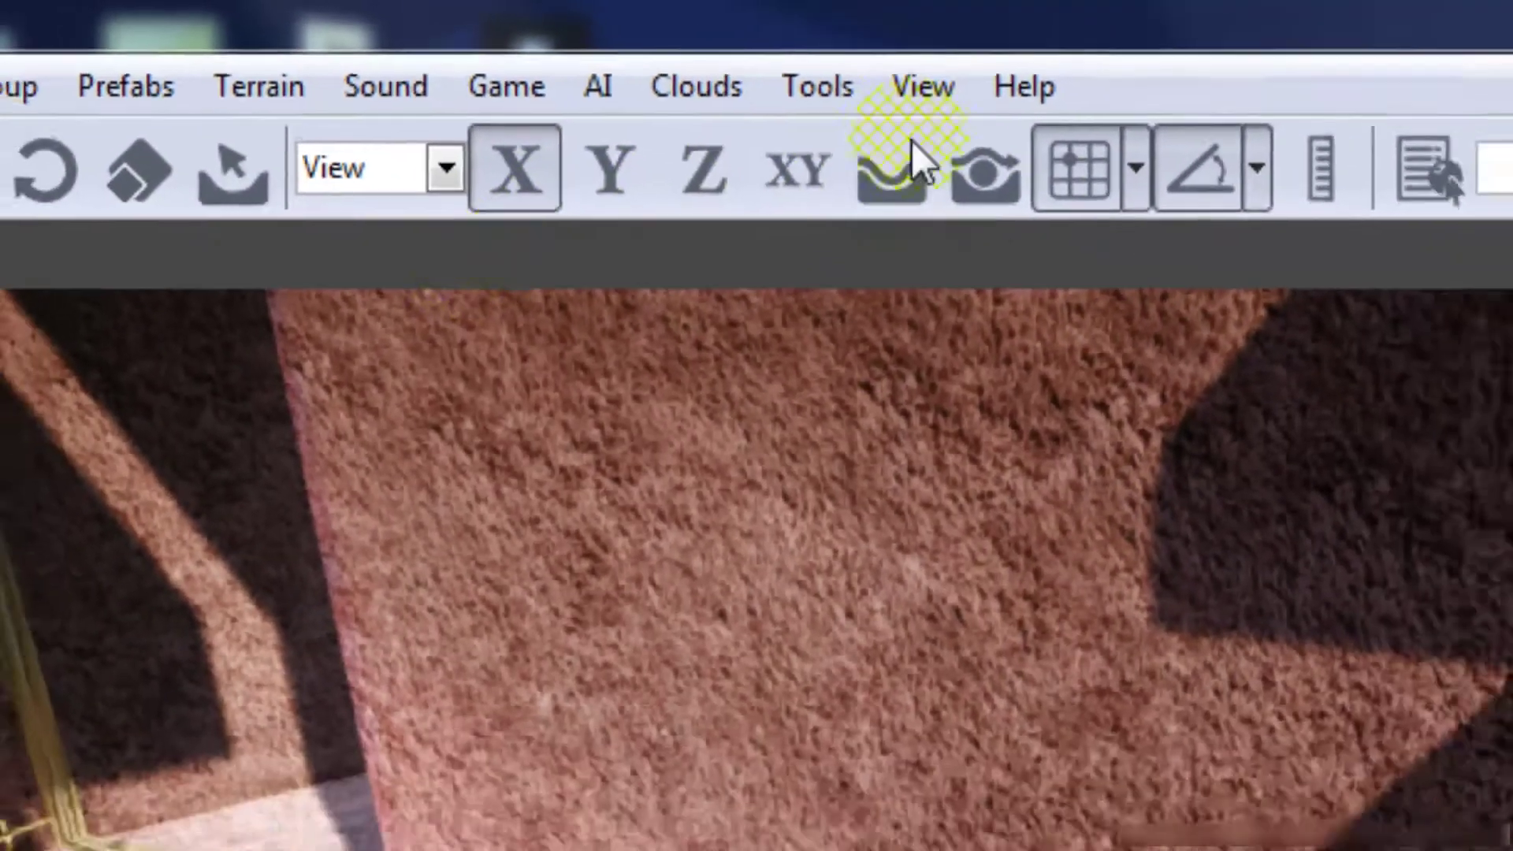
# - Draw a four-point Occluder.XY area on the carpeted floor near the square opening
pyautogui.moveTo(876, 478); pyautogui.dragTo(668, 266, button='right')
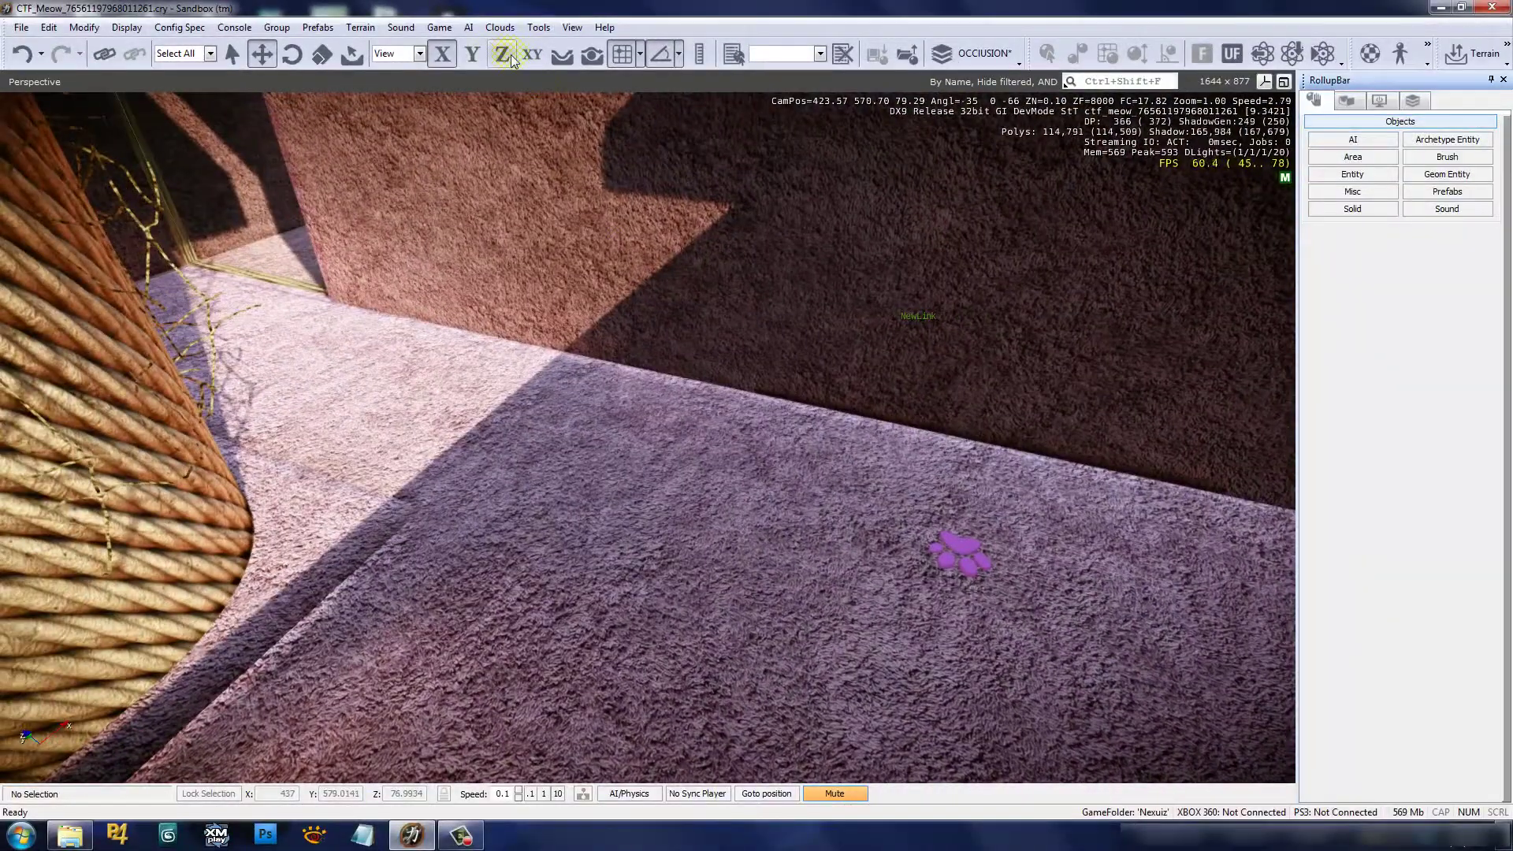
pyautogui.moveTo(543, 263); pyautogui.dragTo(542, 261, button='right')
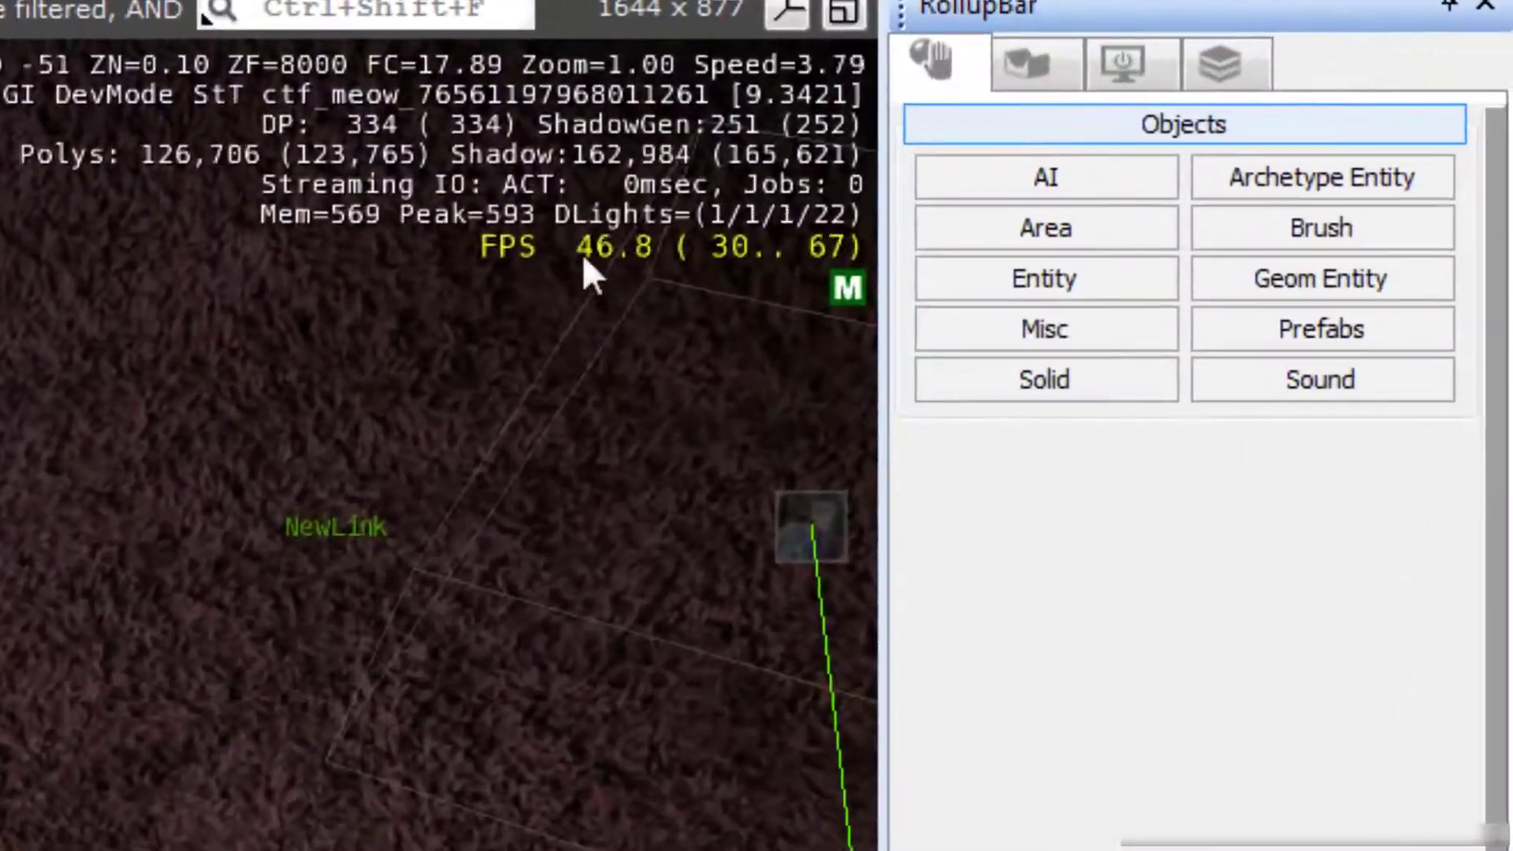
pyautogui.click(999, 228)
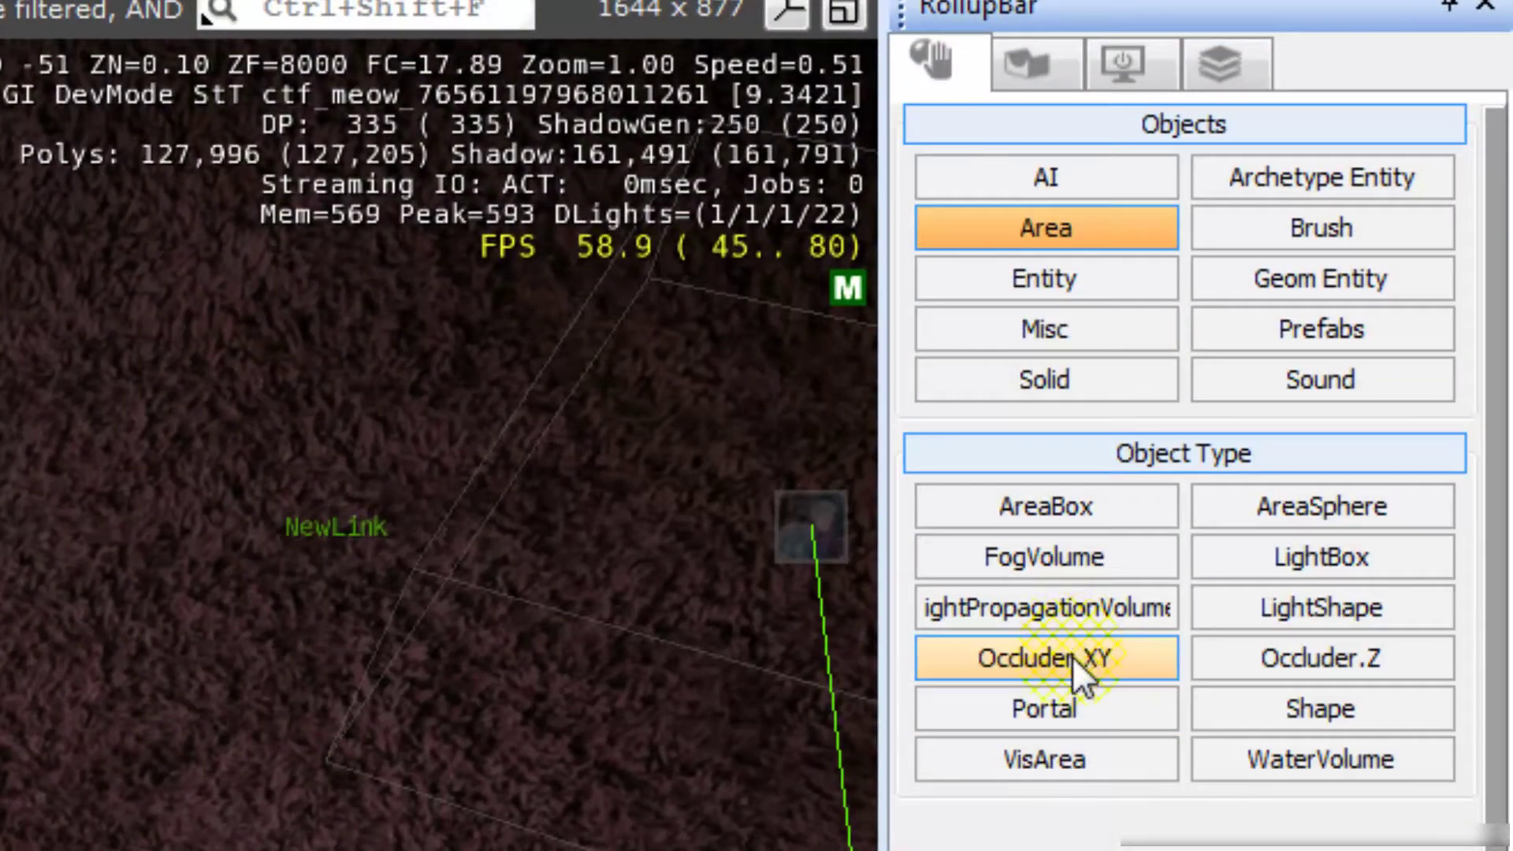
pyautogui.click(1072, 651)
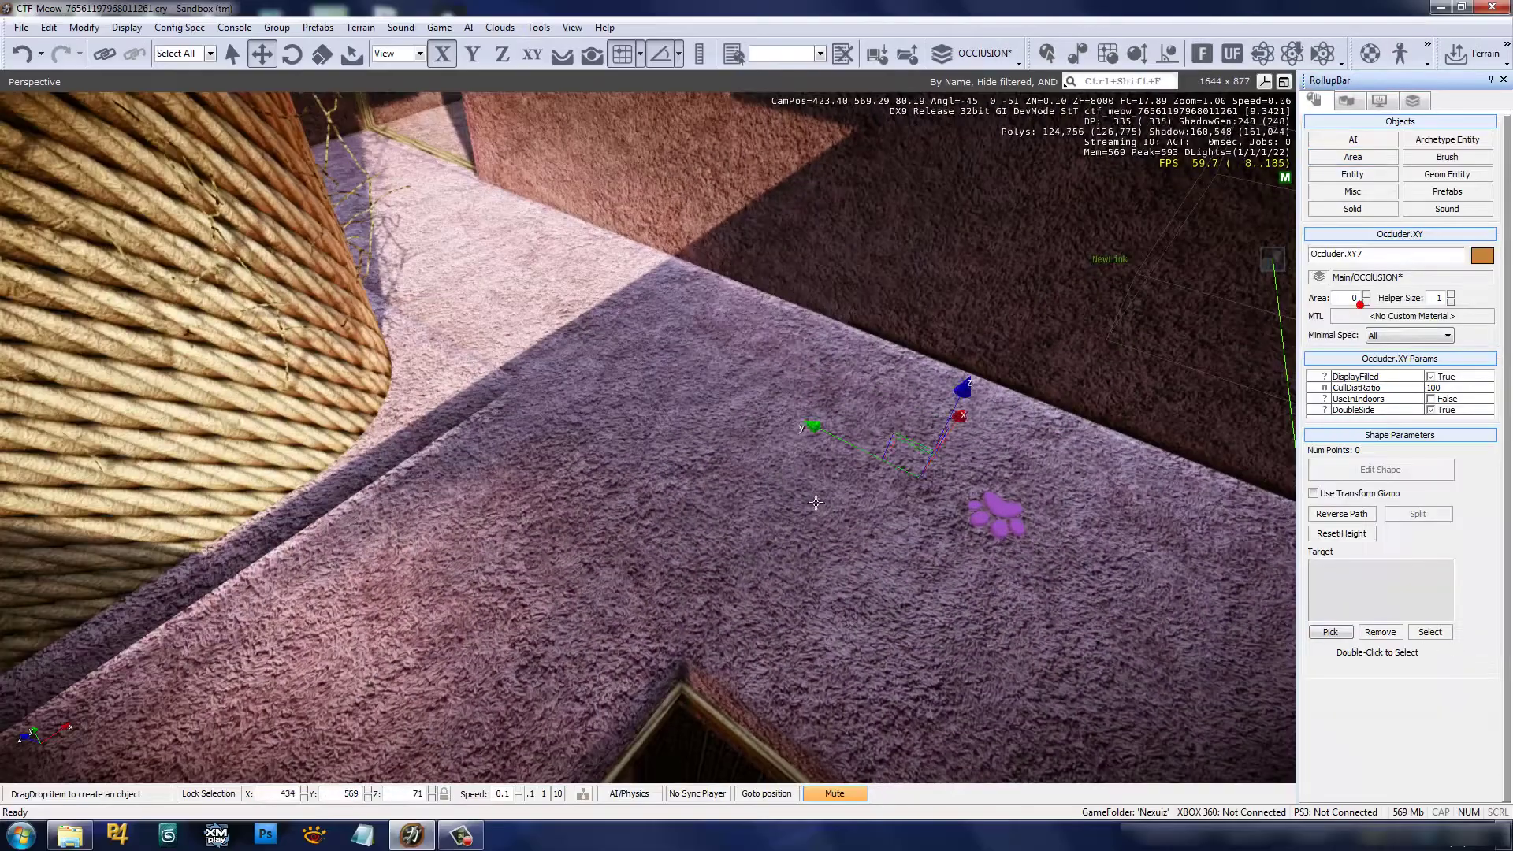
pyautogui.moveTo(755, 421); pyautogui.dragTo(761, 419, button='right')
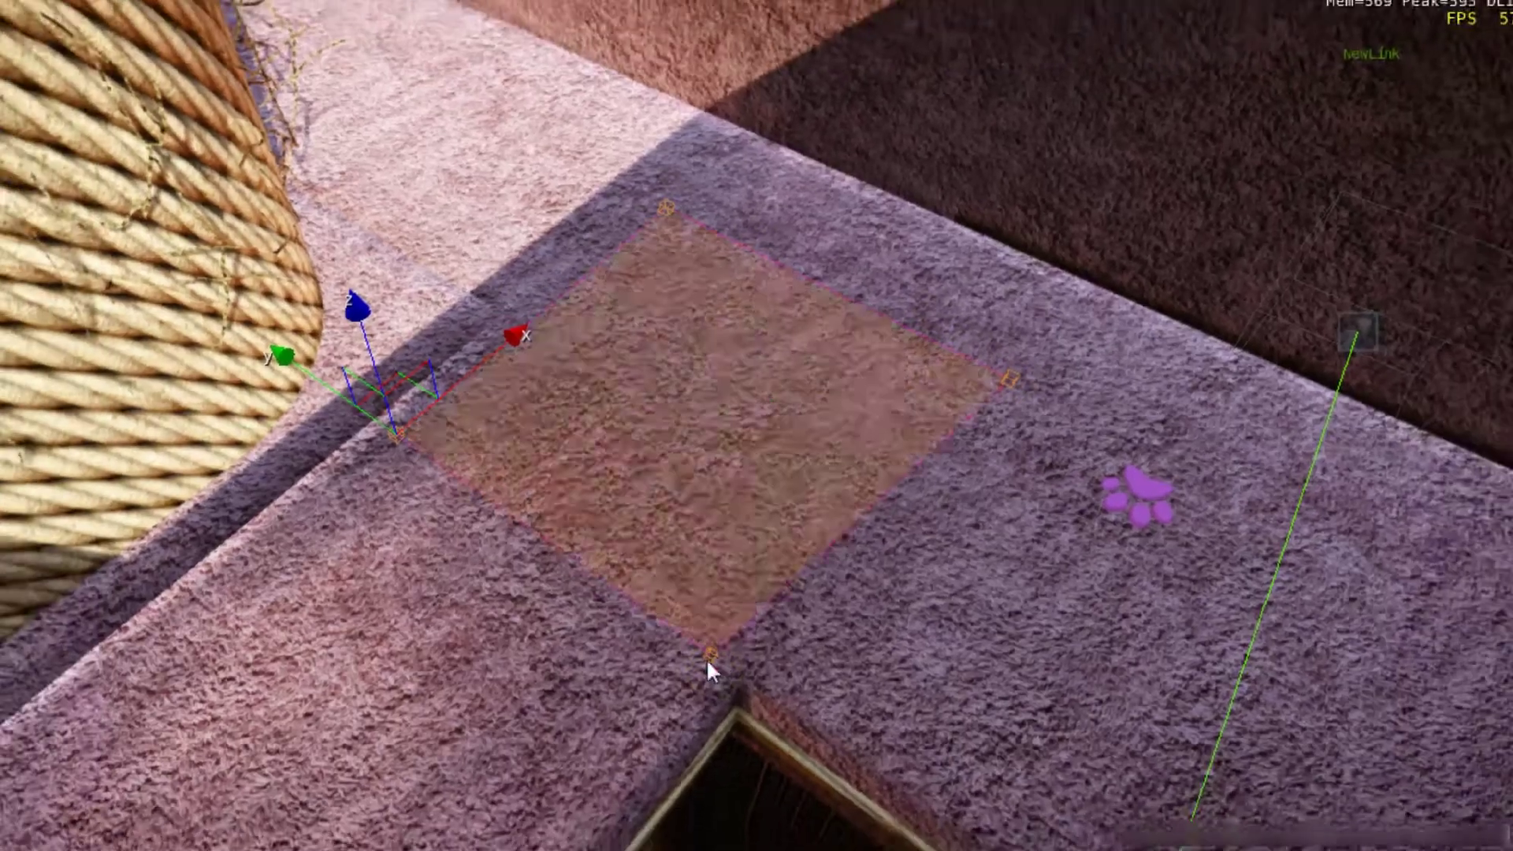
pyautogui.doubleClick(708, 714)
# - Move the occluder along the Y axis to Y 571 so it borders the edge of the floor opening
pyautogui.moveTo(682, 469); pyautogui.dragTo(496, 474, button='right')
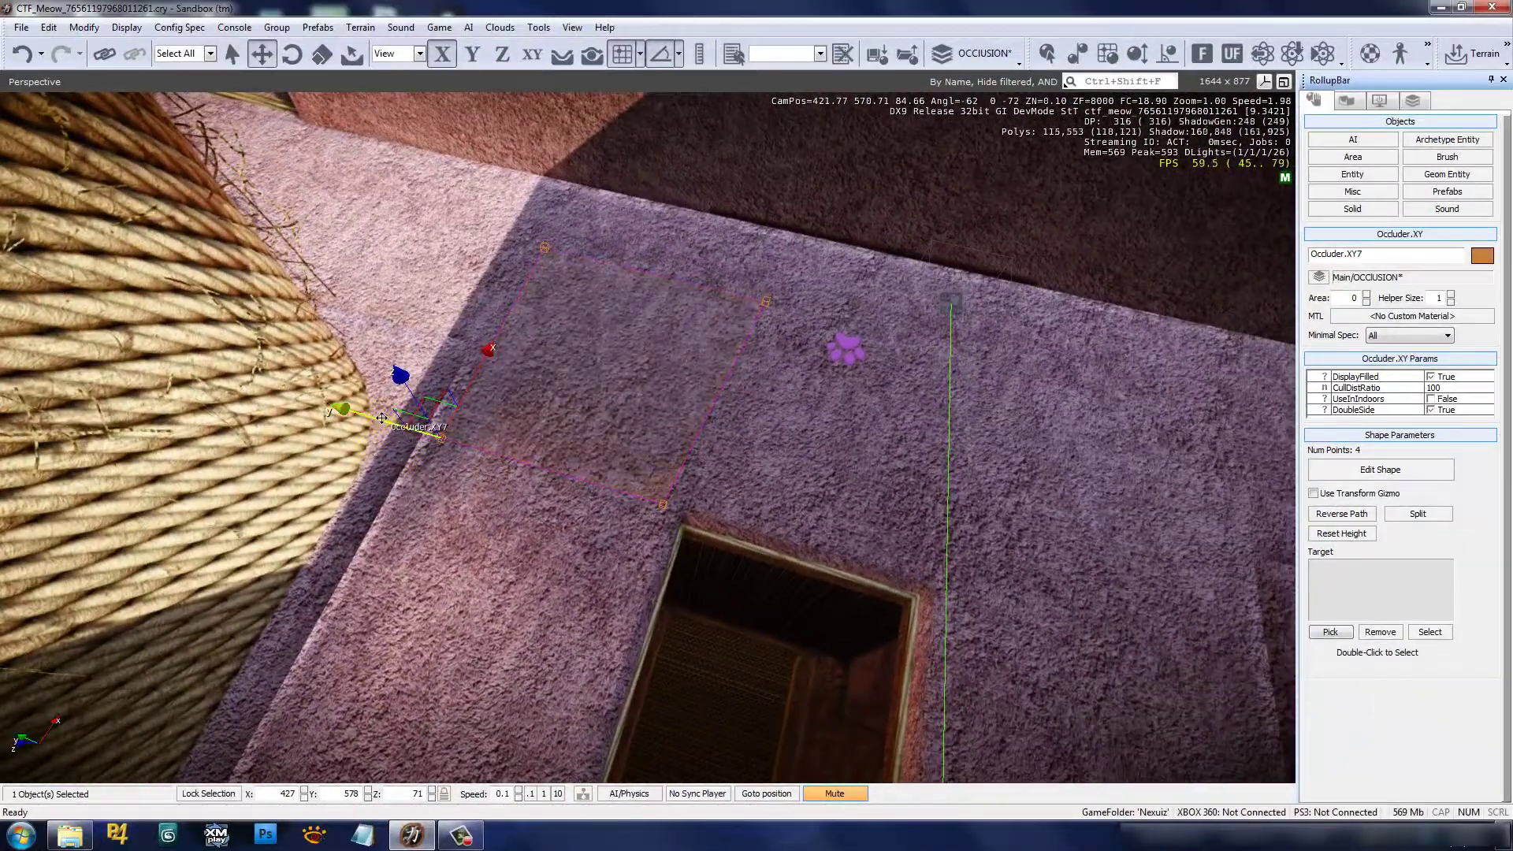
pyautogui.moveTo(703, 485); pyautogui.dragTo(628, 465)
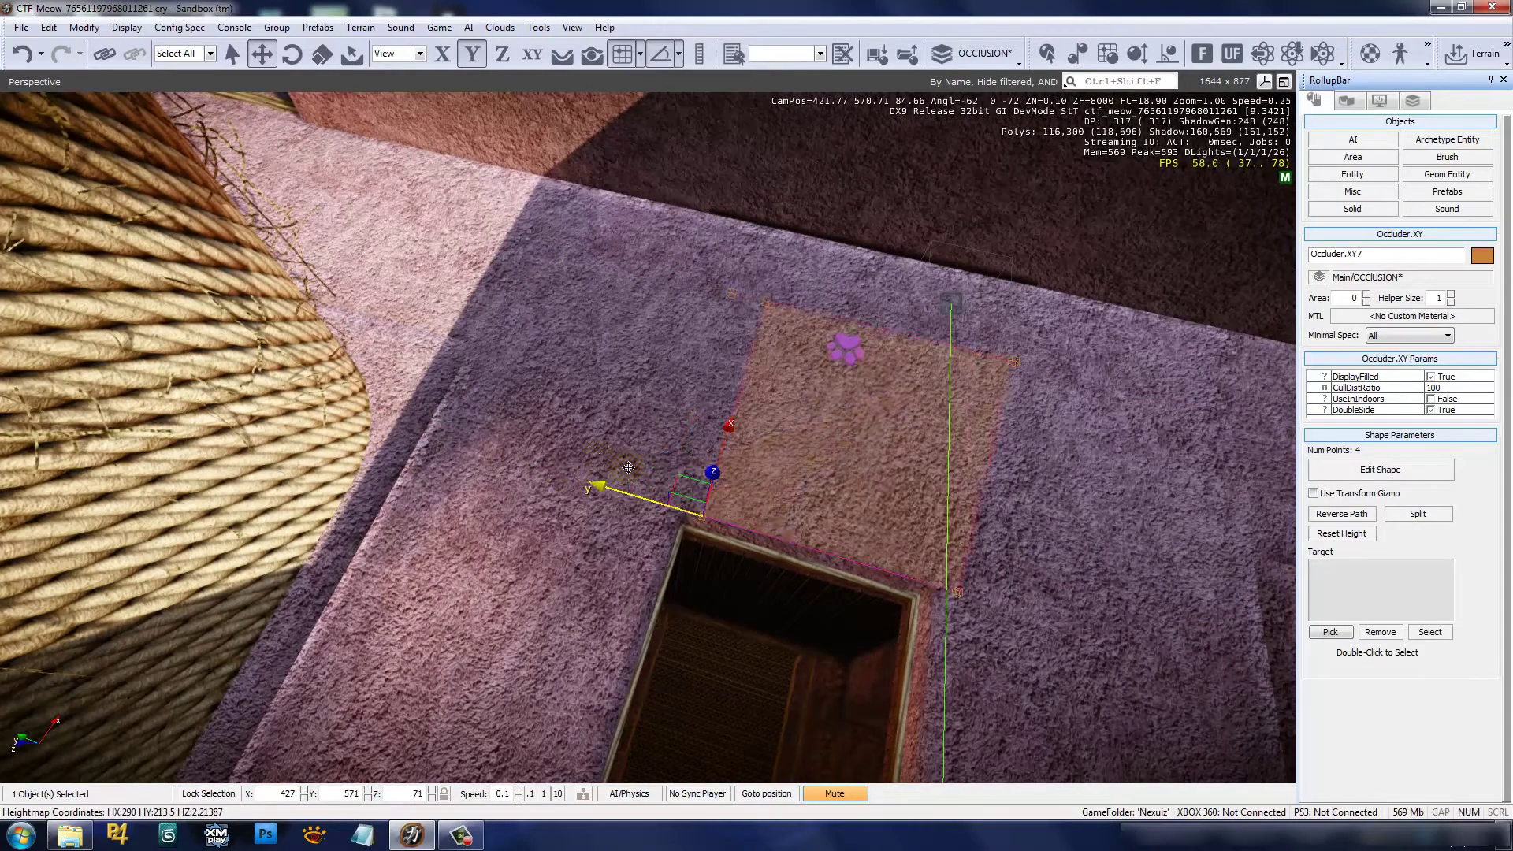
pyautogui.moveTo(438, 425); pyautogui.dragTo(491, 439)
pyautogui.moveTo(593, 459); pyautogui.dragTo(636, 470)
pyautogui.moveTo(635, 471); pyautogui.dragTo(1038, 480, button='right')
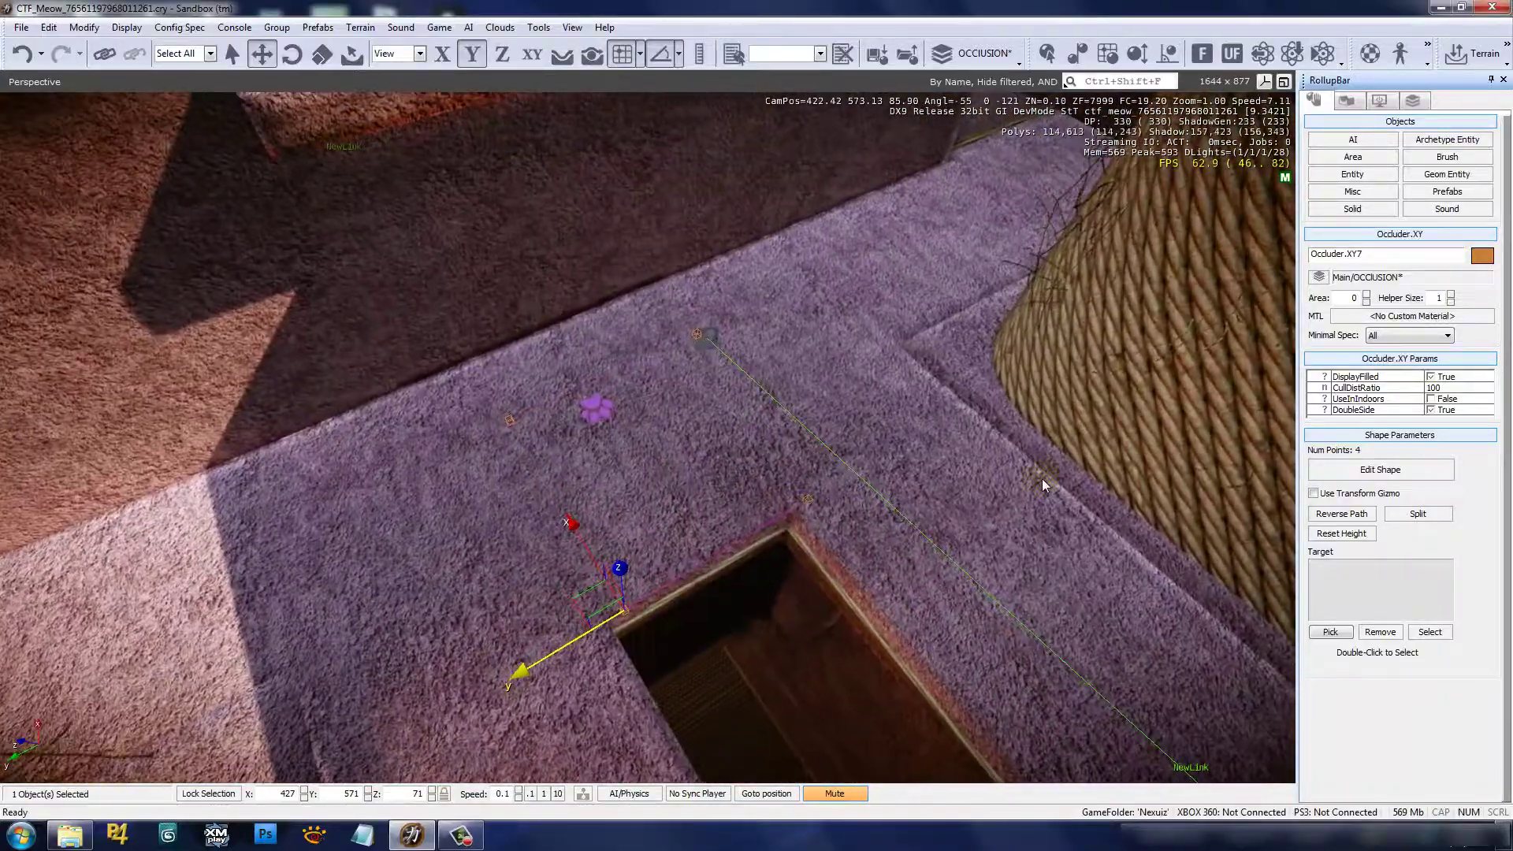
# - Put the occluder into shape editing and adjust its far corner points beside the floor opening
pyautogui.click(1391, 473)
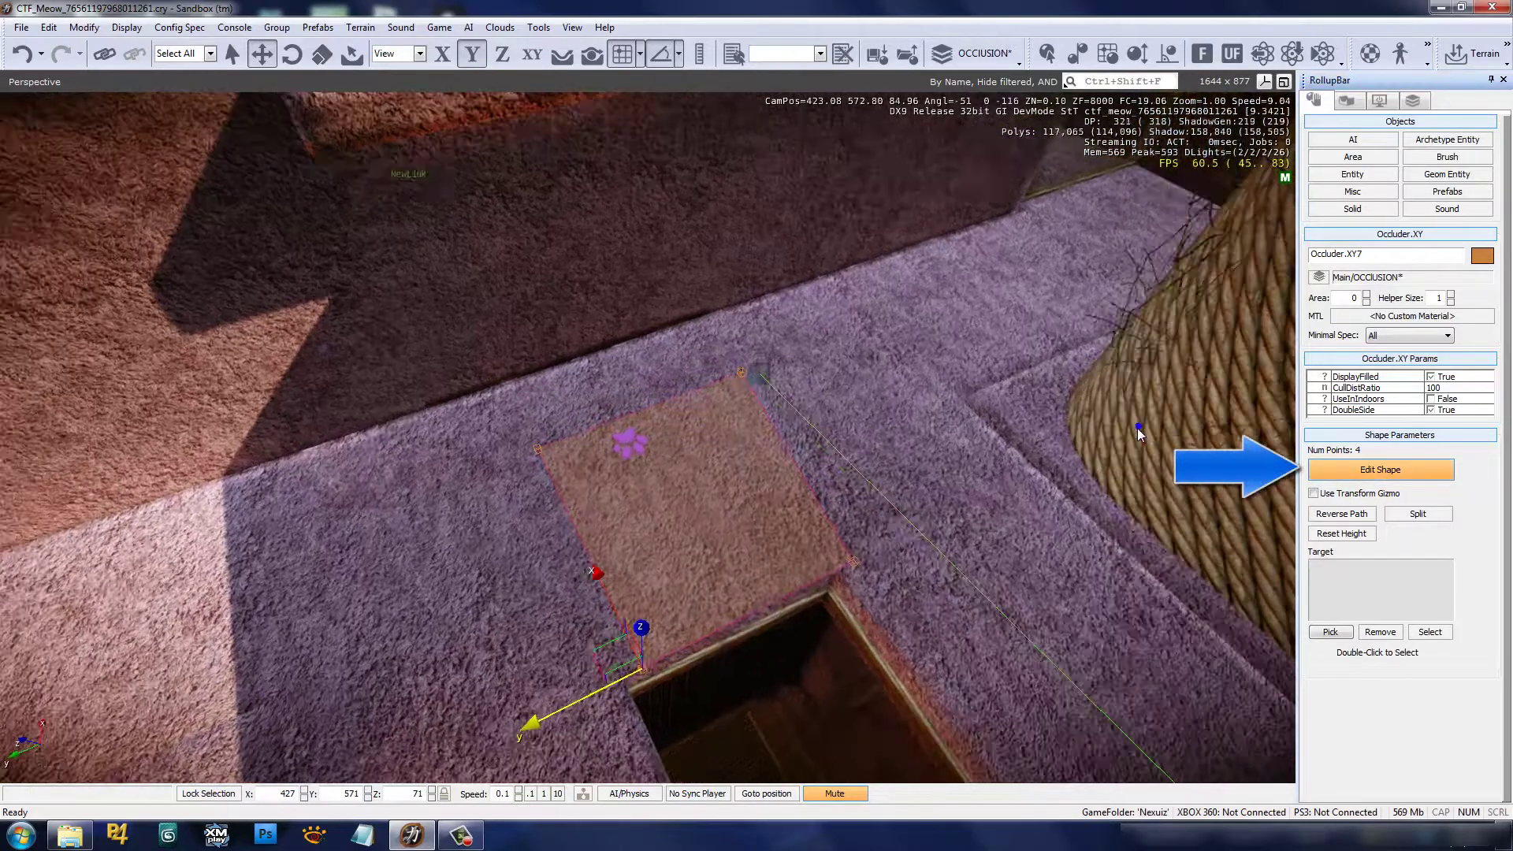
pyautogui.moveTo(679, 468); pyautogui.dragTo(680, 456, button='right')
pyautogui.press('w')
pyautogui.moveTo(856, 462); pyautogui.dragTo(844, 459, button='right')
pyautogui.press('d')
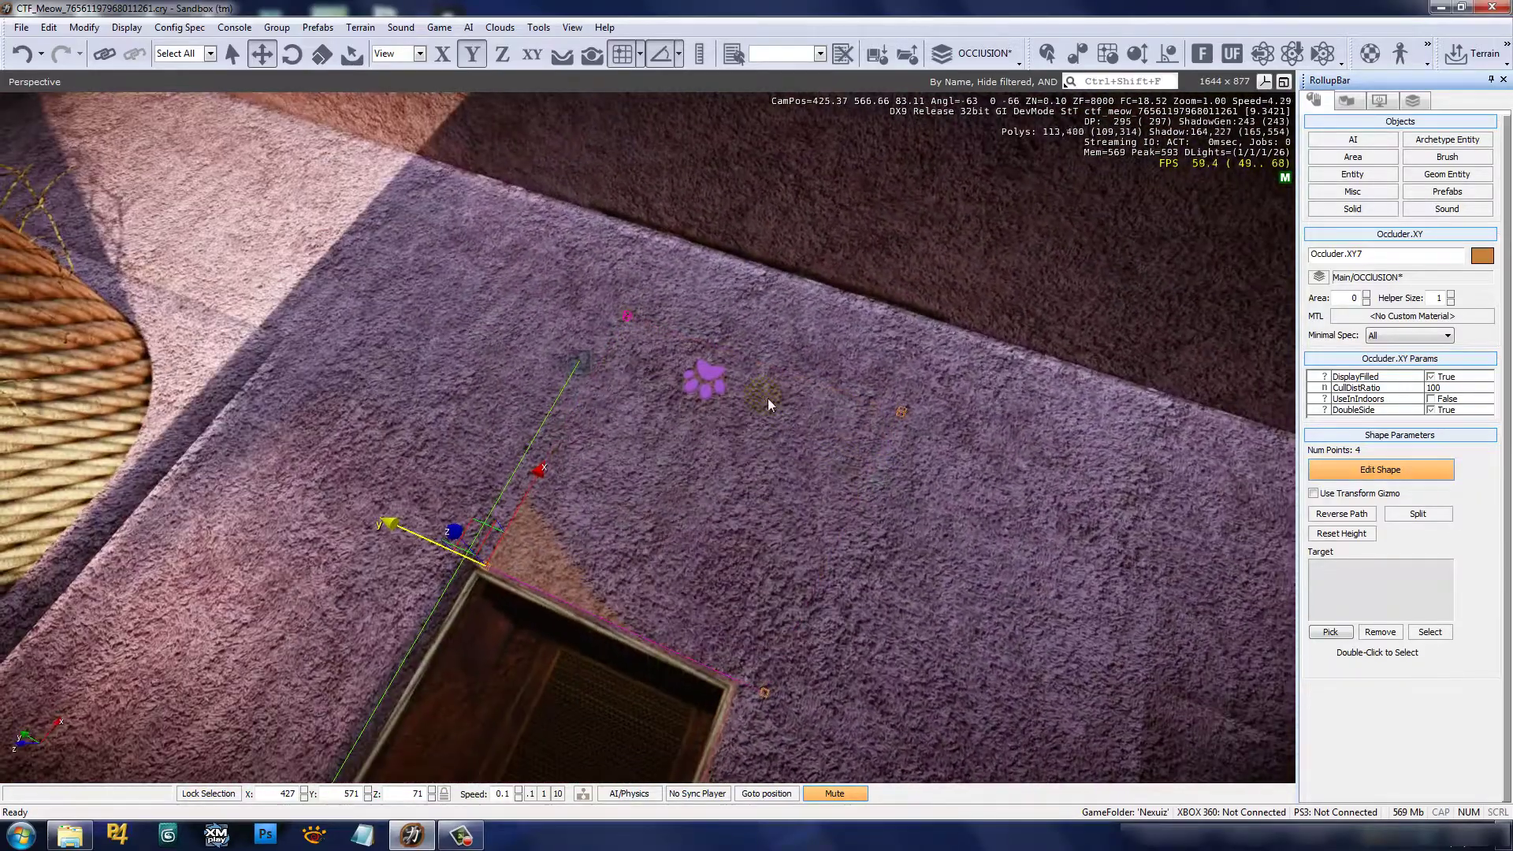
pyautogui.moveTo(768, 398); pyautogui.dragTo(797, 406, button='right')
pyautogui.moveTo(747, 337); pyautogui.dragTo(745, 337)
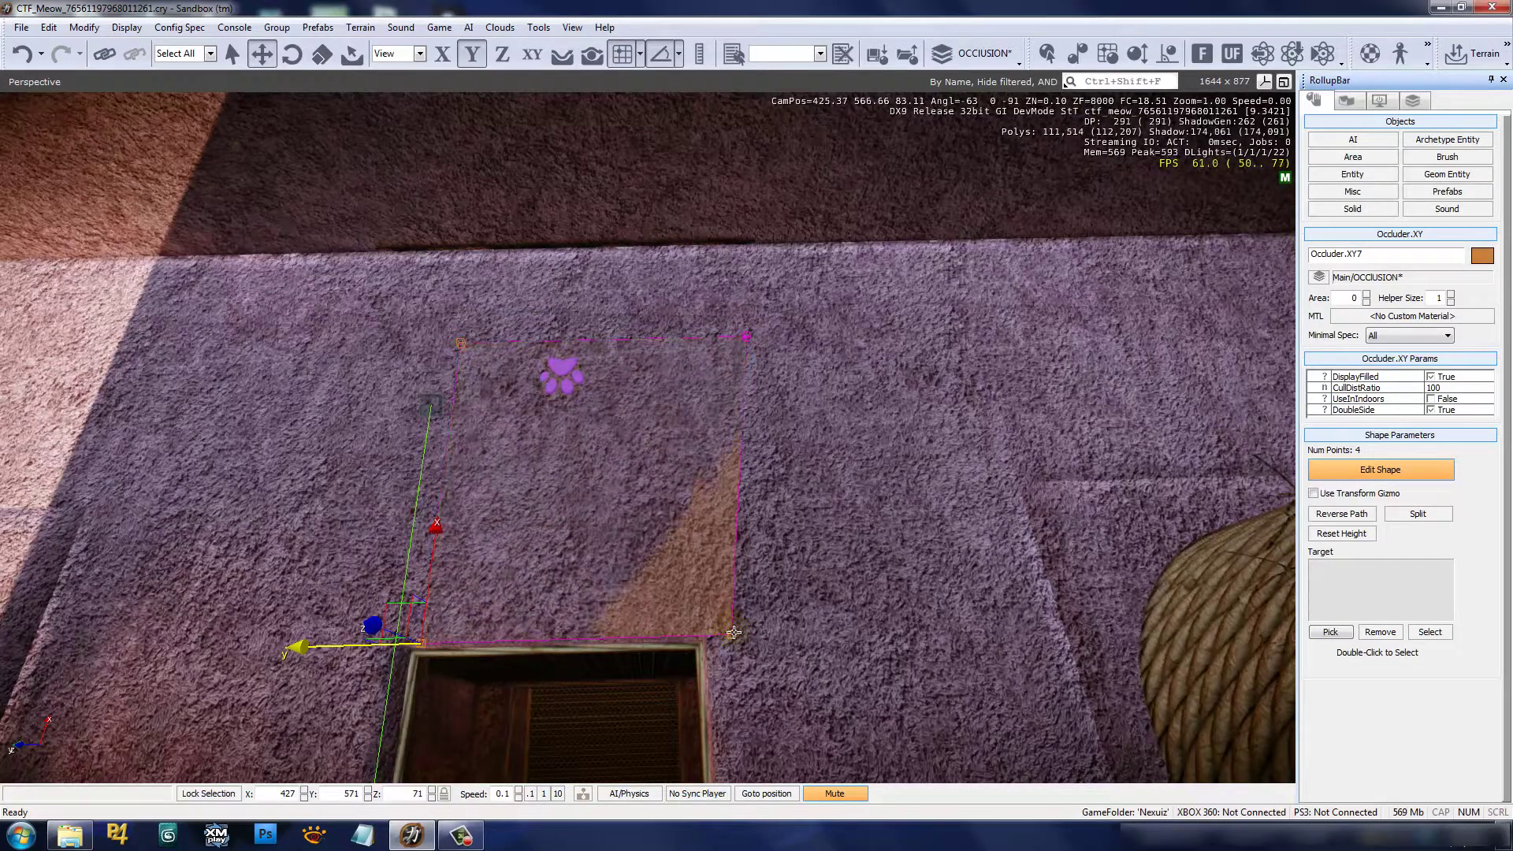
pyautogui.moveTo(728, 399); pyautogui.dragTo(792, 301, button='right')
pyautogui.press('w')
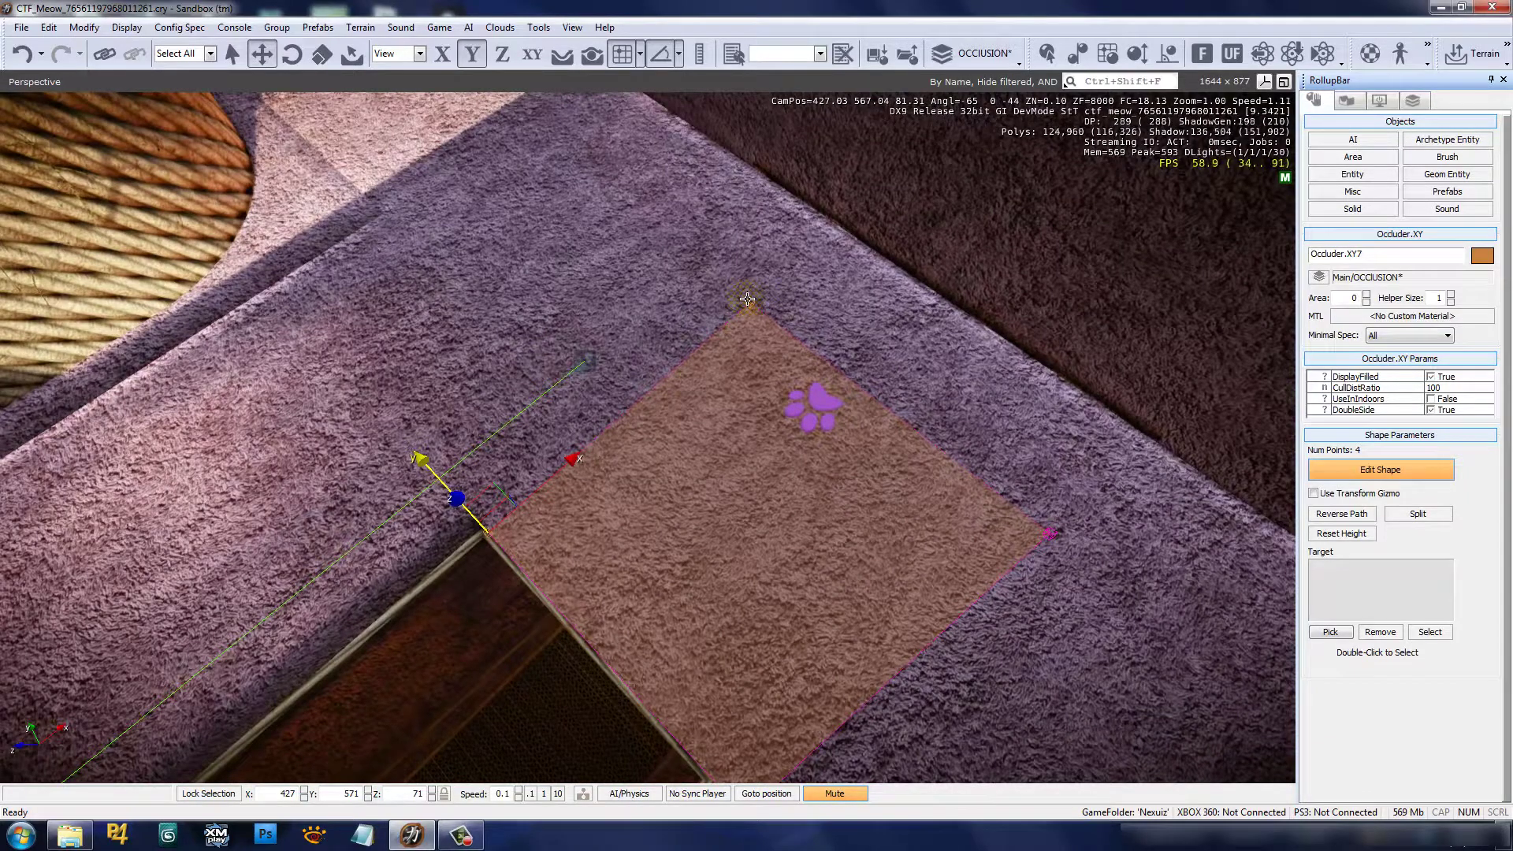
pyautogui.moveTo(759, 365); pyautogui.dragTo(810, 344, button='right')
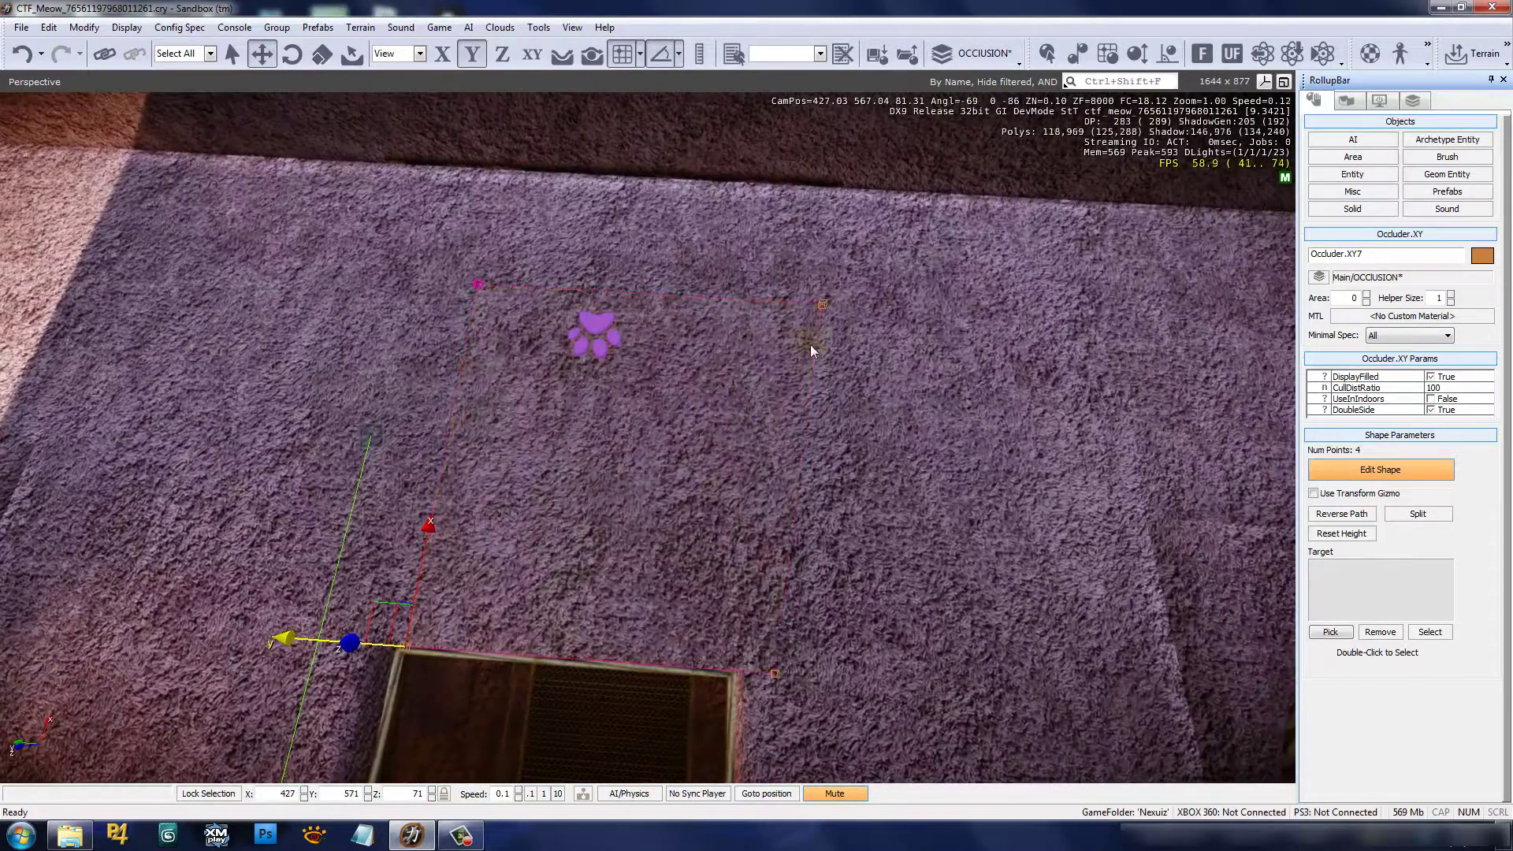
pyautogui.moveTo(562, 292); pyautogui.dragTo(499, 304, button='right')
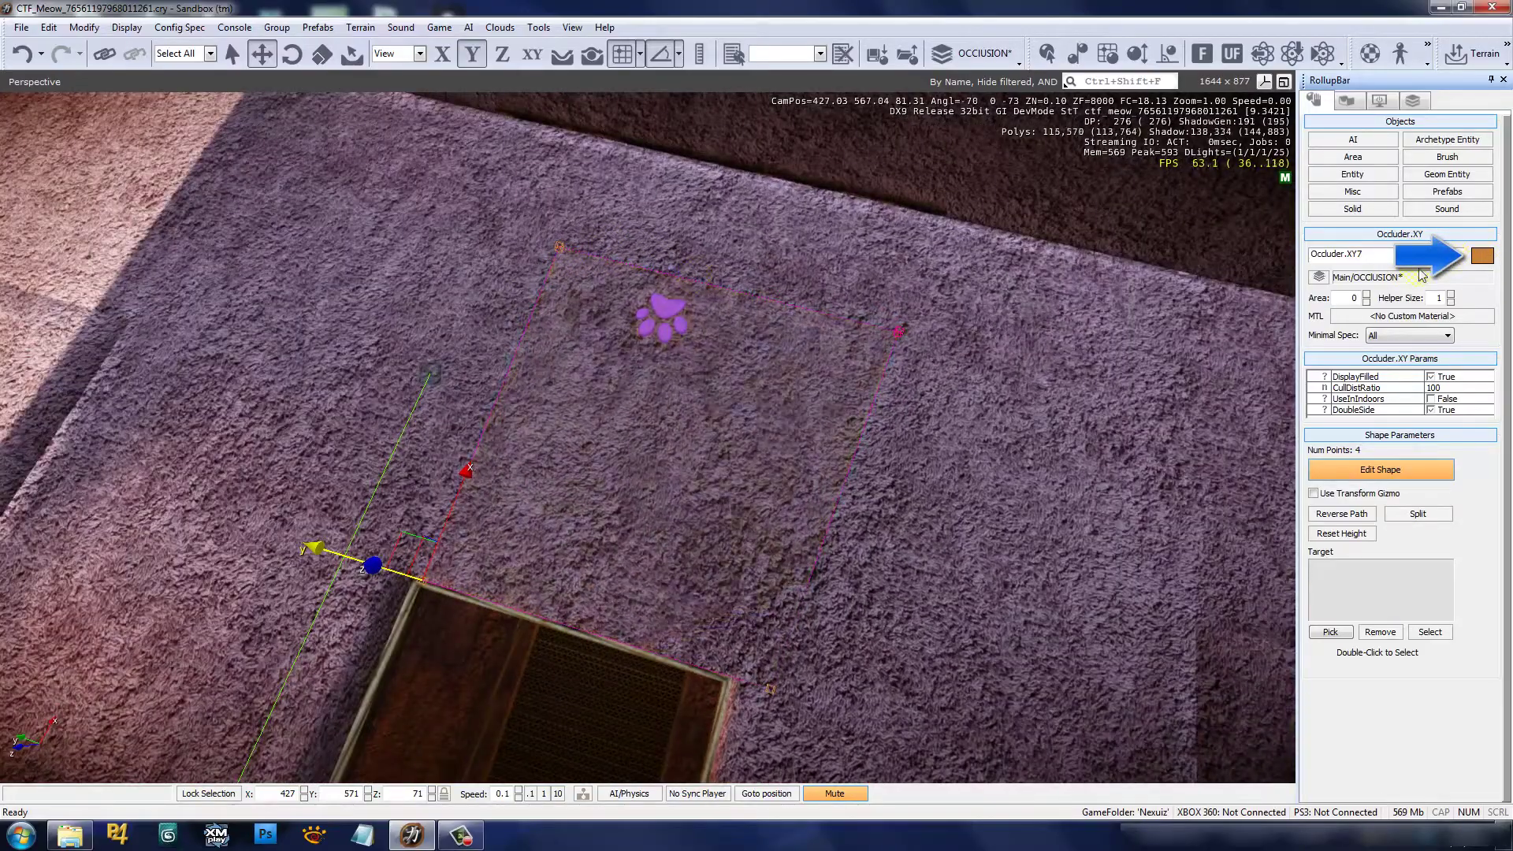
# - Stretch the occluder's far corner points along the X axis to the base of the adjacent wall
pyautogui.moveTo(721, 273); pyautogui.dragTo(708, 266, button='right')
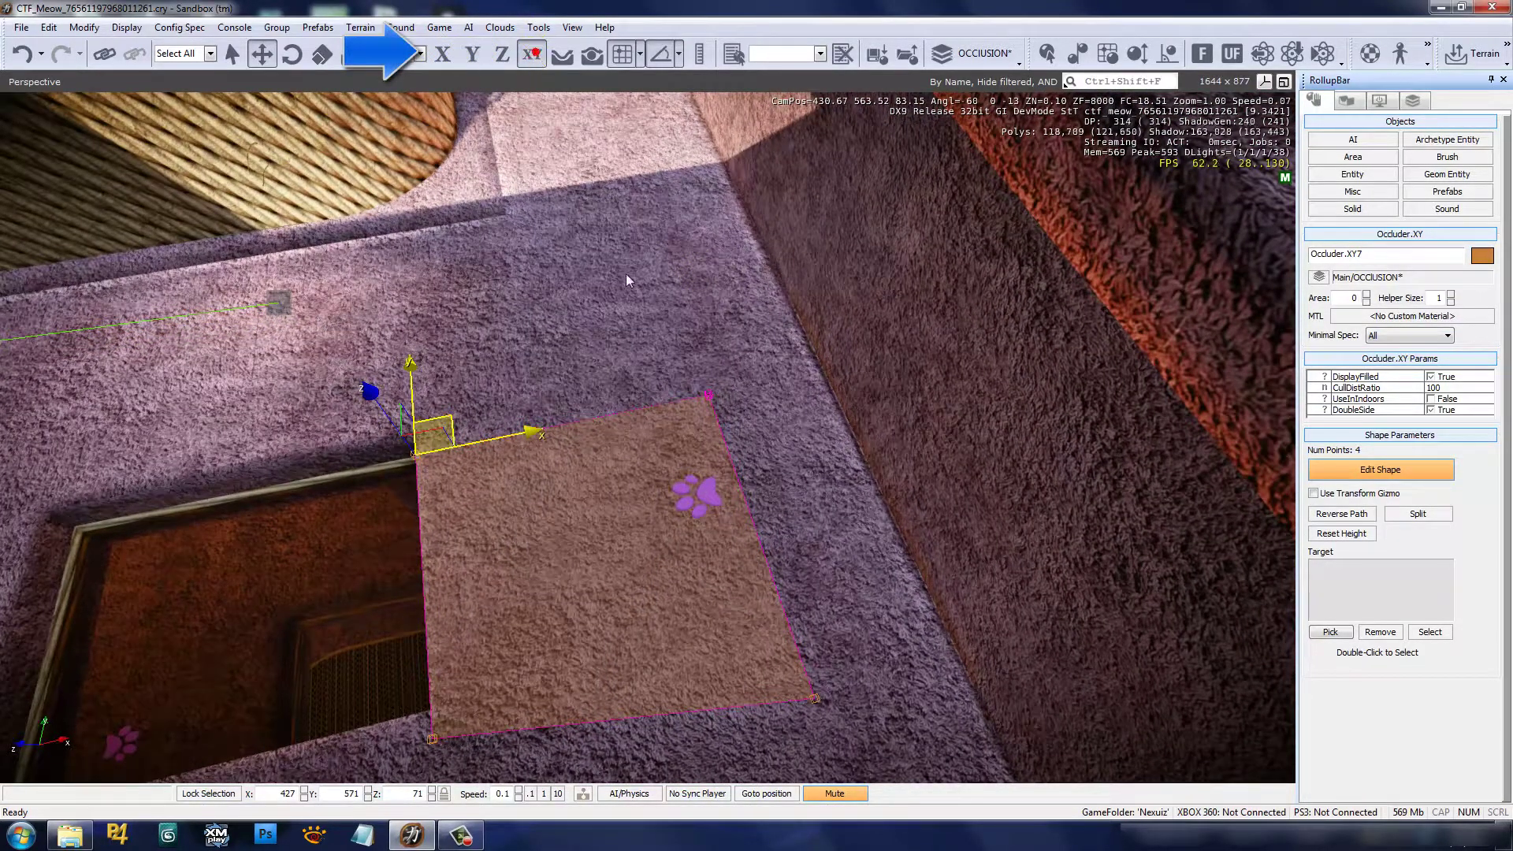
pyautogui.click(443, 55)
pyautogui.moveTo(722, 387); pyautogui.dragTo(645, 397, button='right')
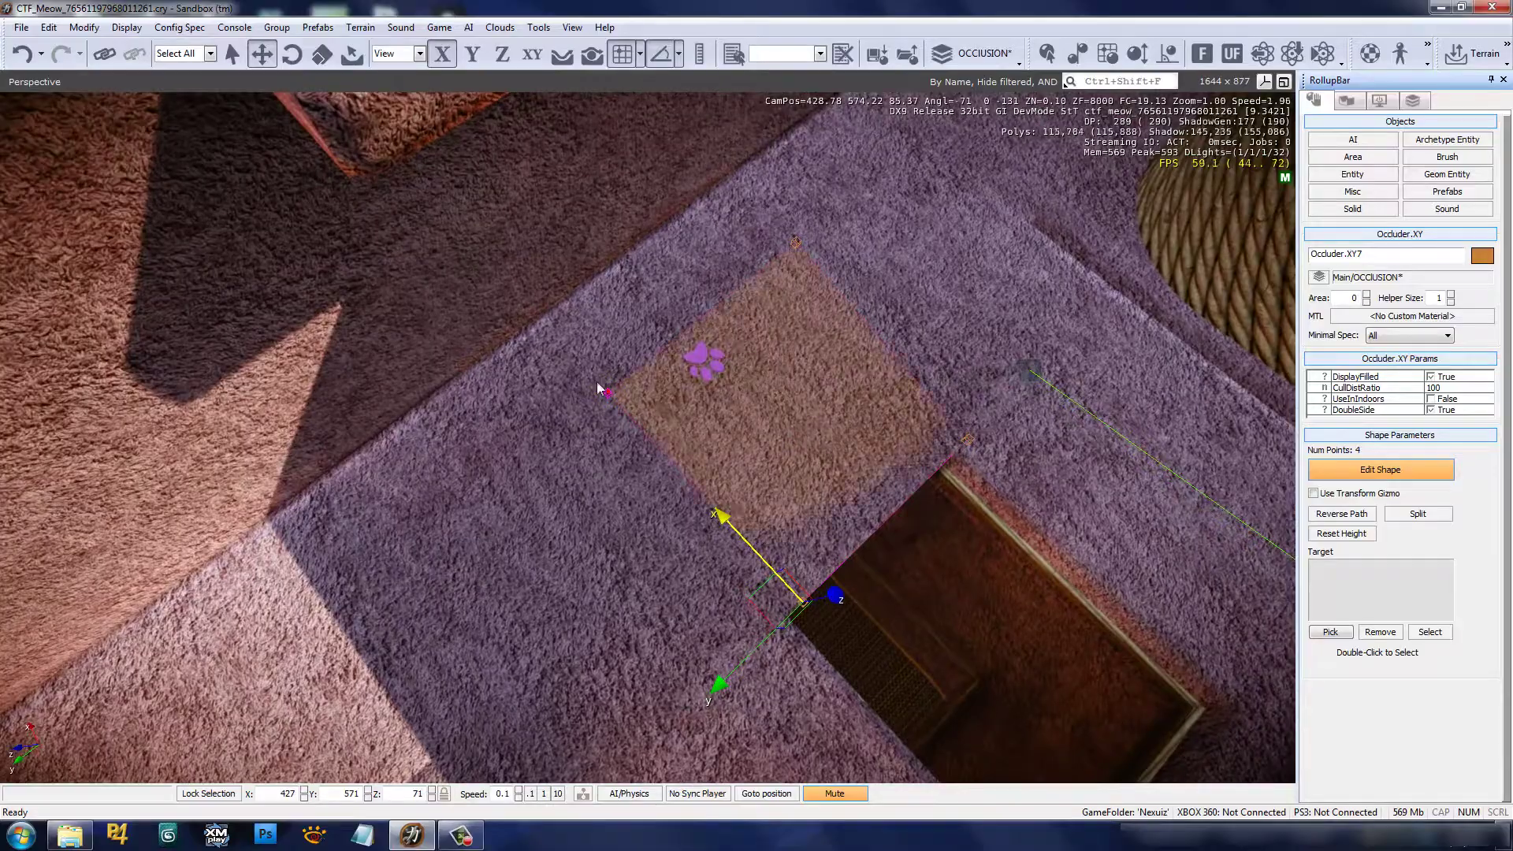
pyautogui.moveTo(598, 388); pyautogui.dragTo(532, 333)
pyautogui.moveTo(523, 328); pyautogui.dragTo(739, 373, button='right')
pyautogui.moveTo(852, 316); pyautogui.dragTo(791, 532, button='right')
# - Extend the occluder's corner points on one side along the Y axis to the end of the floor past the rope post
pyautogui.click(471, 55)
pyautogui.moveTo(521, 118); pyautogui.dragTo(475, 377, button='right')
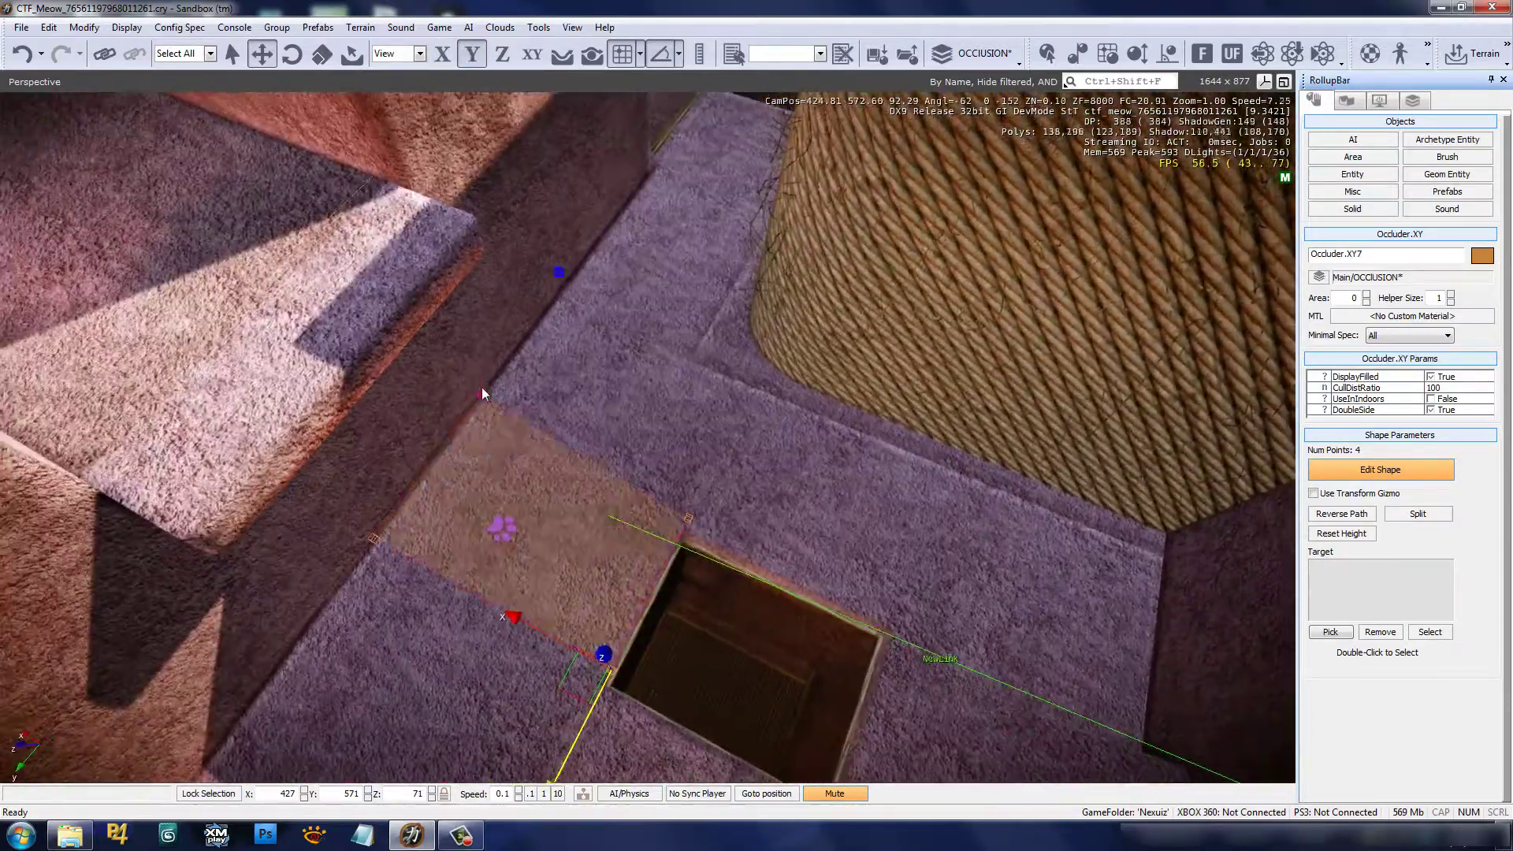
pyautogui.moveTo(601, 239); pyautogui.dragTo(683, 169)
pyautogui.press('w')
pyautogui.moveTo(684, 168); pyautogui.dragTo(646, 263, button='right')
pyautogui.scroll(-1, 586, 356)
pyautogui.press('s')
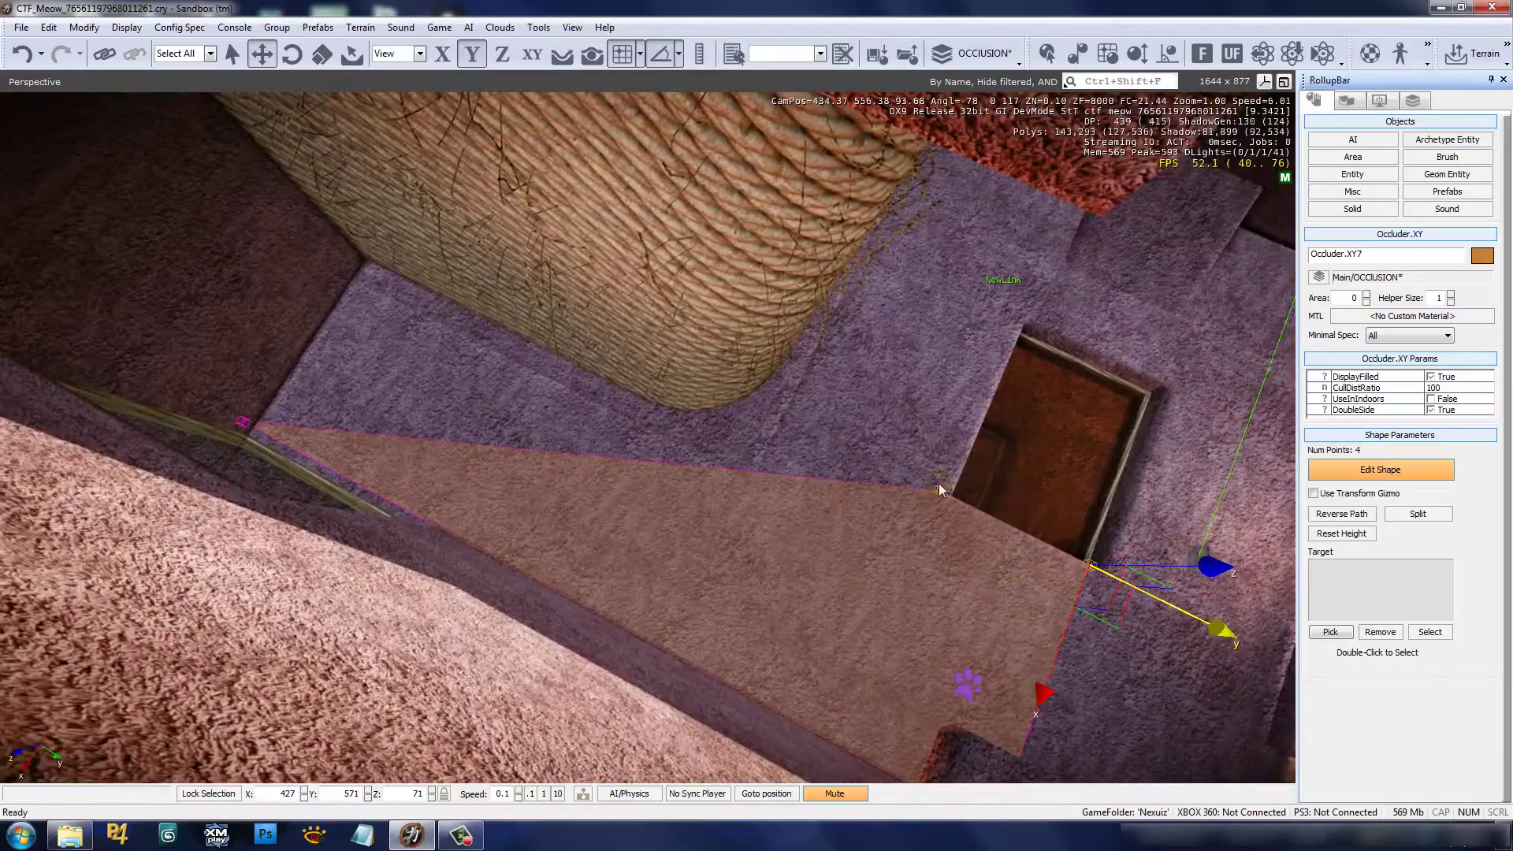
pyautogui.moveTo(939, 490); pyautogui.dragTo(425, 332)
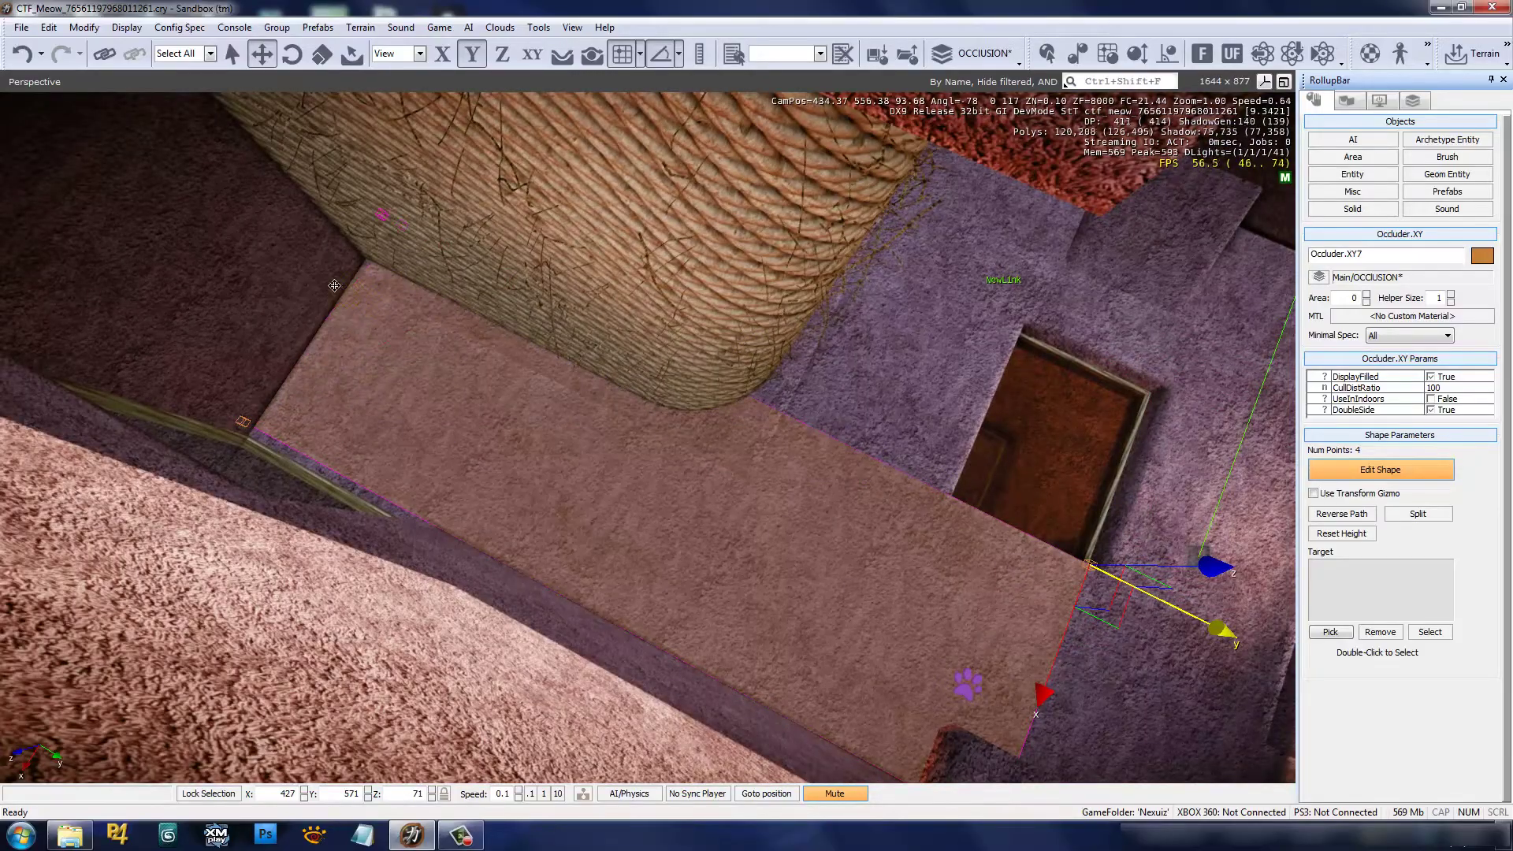
pyautogui.moveTo(330, 283); pyautogui.dragTo(843, 286, button='right')
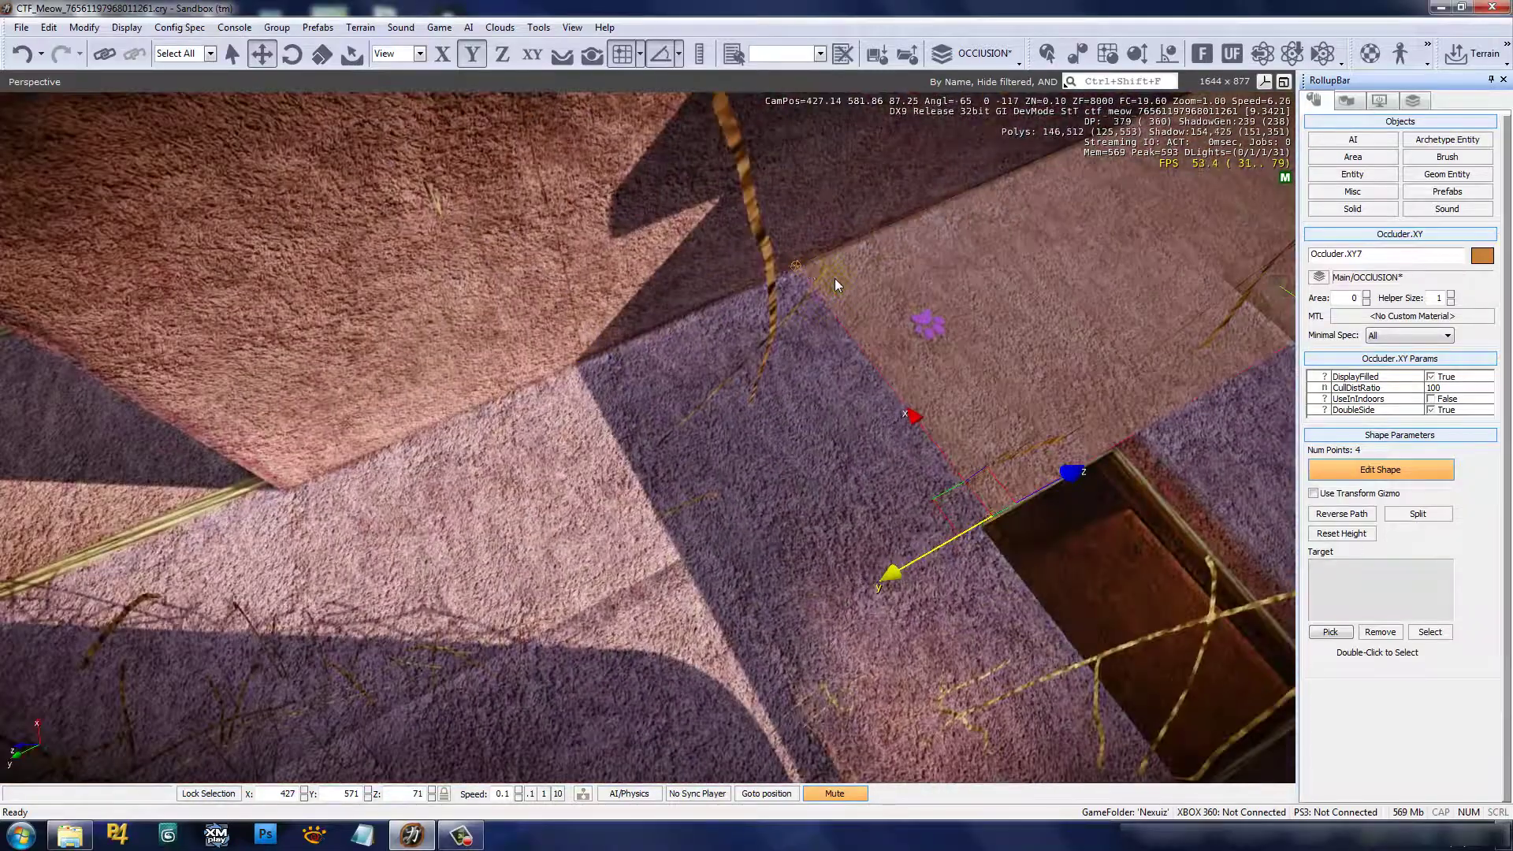
# - Extend the occluder's opposite side along the Y axis past the doorway to Y 597 and finish editing its shape
pyautogui.moveTo(53, 478); pyautogui.dragTo(465, 498, button='right')
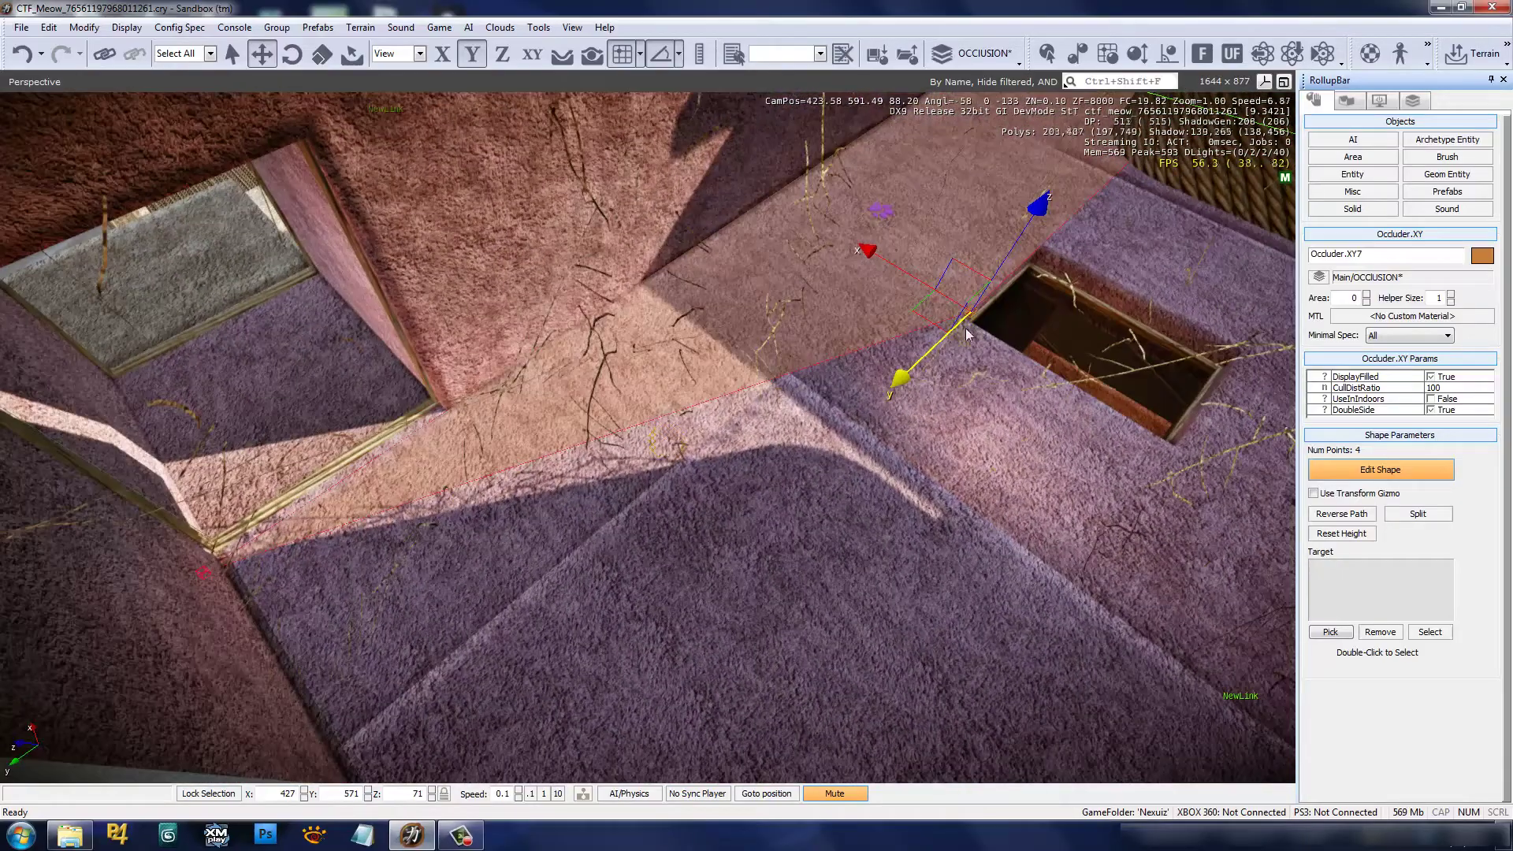
pyautogui.moveTo(979, 311); pyautogui.dragTo(368, 694)
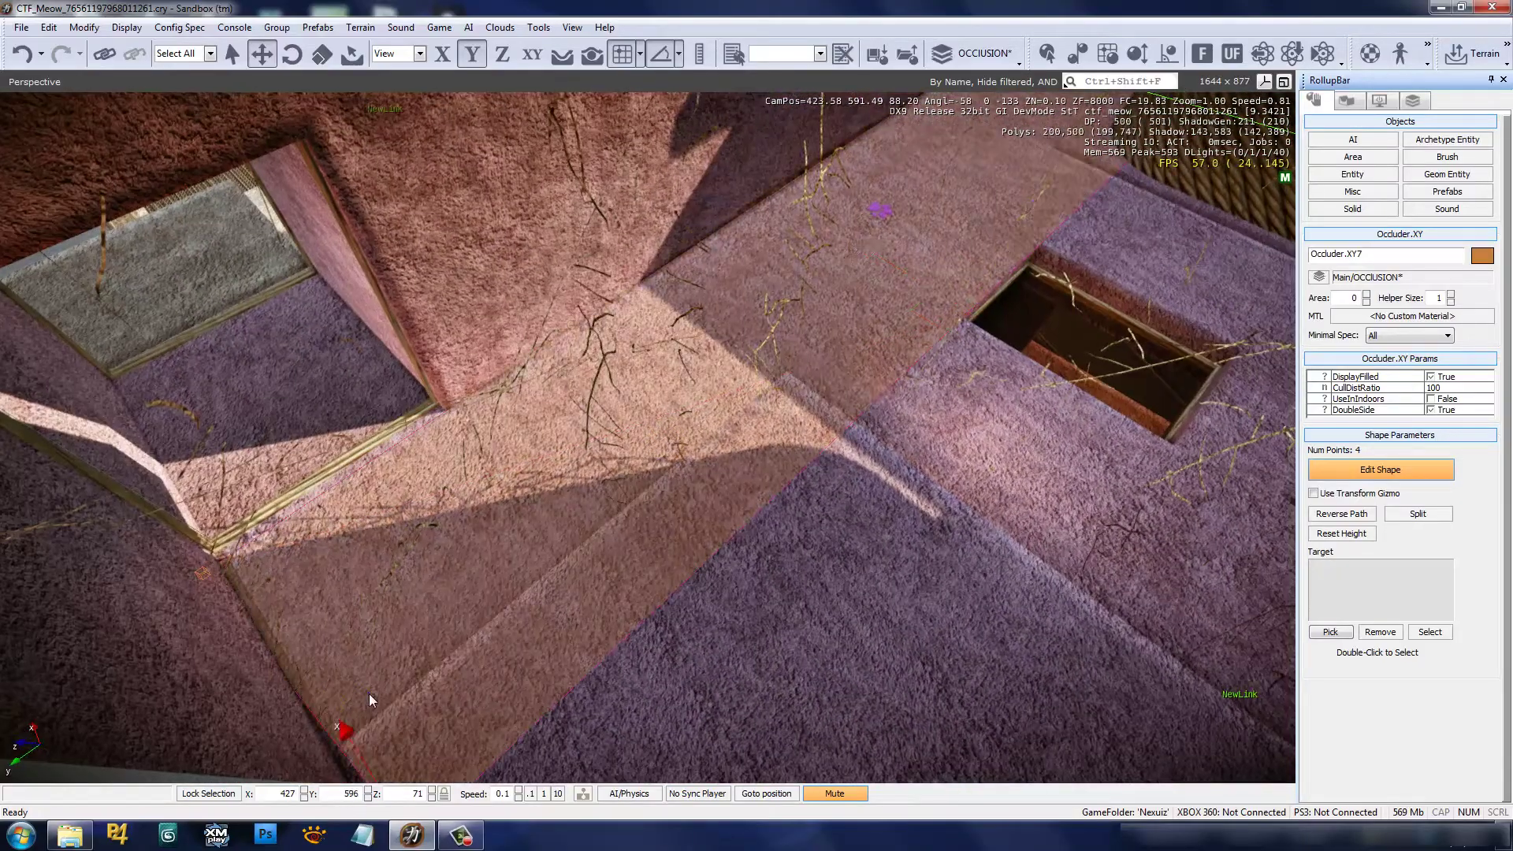
pyautogui.moveTo(369, 694); pyautogui.dragTo(451, 651, button='right')
pyautogui.moveTo(443, 645); pyautogui.dragTo(407, 661)
pyautogui.press('Escape')
pyautogui.moveTo(562, 562); pyautogui.dragTo(454, 653, button='right')
pyautogui.press('Escape')
pyautogui.click(411, 670)
pyautogui.press('Delete')
pyautogui.press('Return')
# - Lower the occluder along the Z axis to Z 70, beneath the carpeted floor
pyautogui.press('w')
pyautogui.moveTo(845, 439); pyautogui.dragTo(661, 473, button='right')
pyautogui.press('s')
pyautogui.click(561, 507)
pyautogui.press('w')
pyautogui.moveTo(582, 506)
pyautogui.mouseDown(button='right')
pyautogui.moveTo(382, 445)
pyautogui.moveTo(565, 481)
pyautogui.mouseUp(button='right')
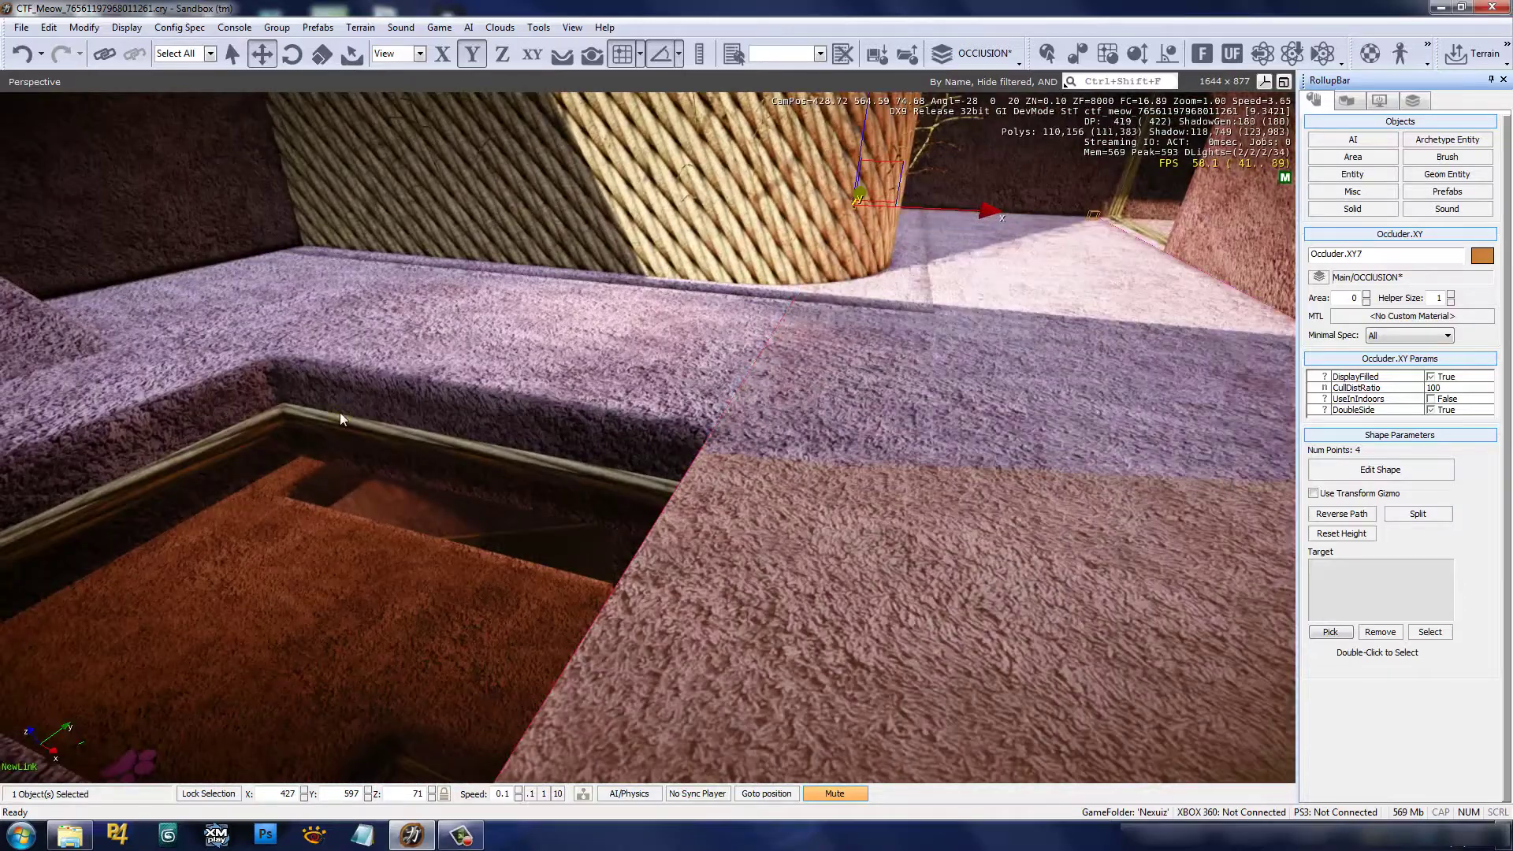
pyautogui.moveTo(341, 397); pyautogui.dragTo(498, 417, button='right')
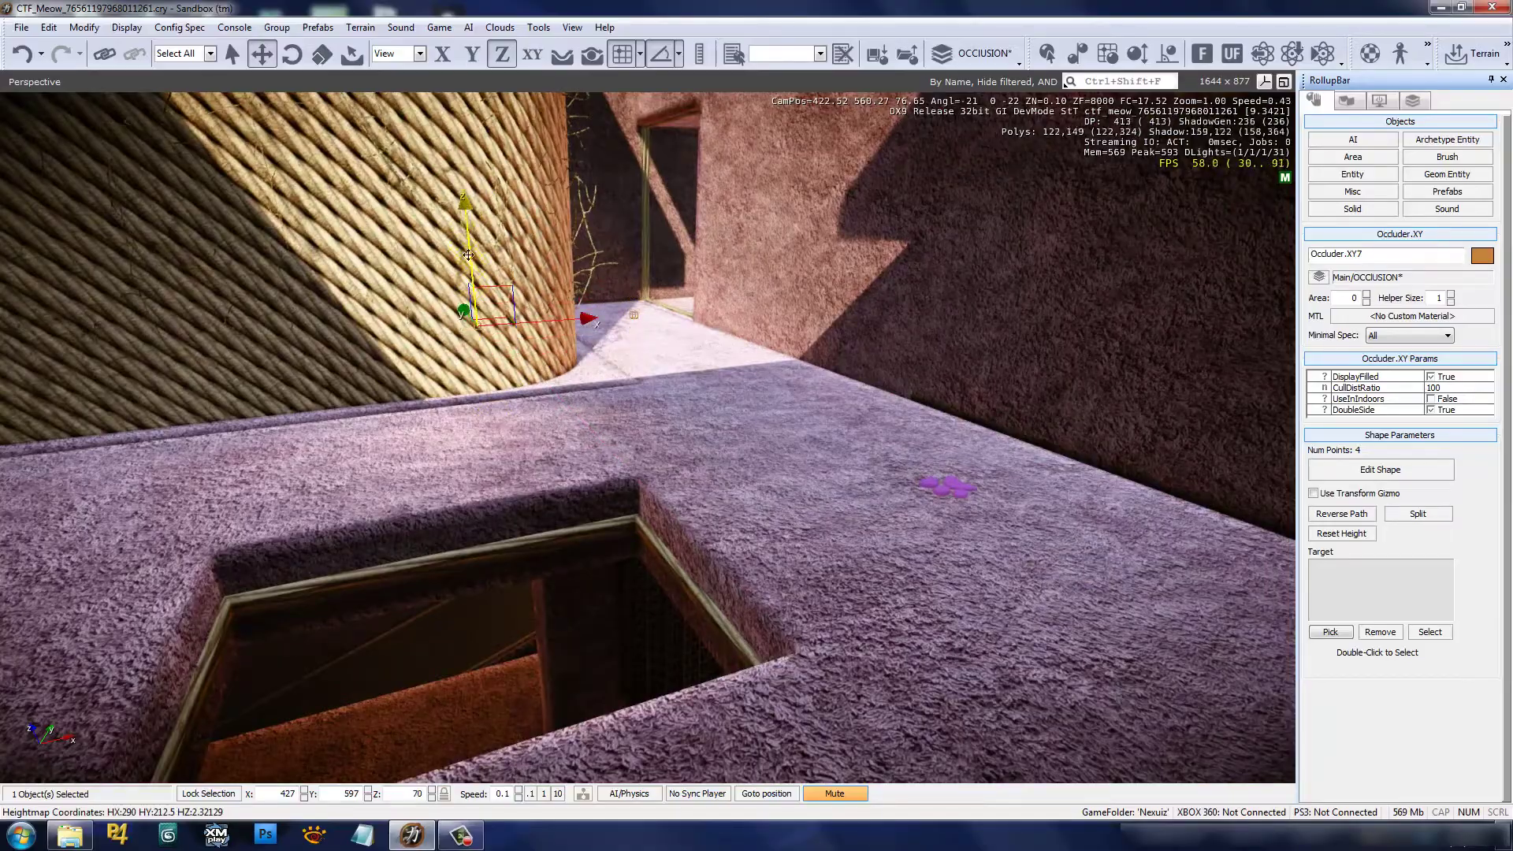
# - Try the occluder at Z 68 under the floor and return it to Z 70
pyautogui.press('w')
pyautogui.moveTo(936, 362)
pyautogui.mouseDown(button='right')
pyautogui.moveTo(922, 358)
pyautogui.moveTo(973, 377)
pyautogui.moveTo(935, 361)
pyautogui.mouseUp(button='right')
pyautogui.press('w')
pyautogui.press('d')
pyautogui.press('s')
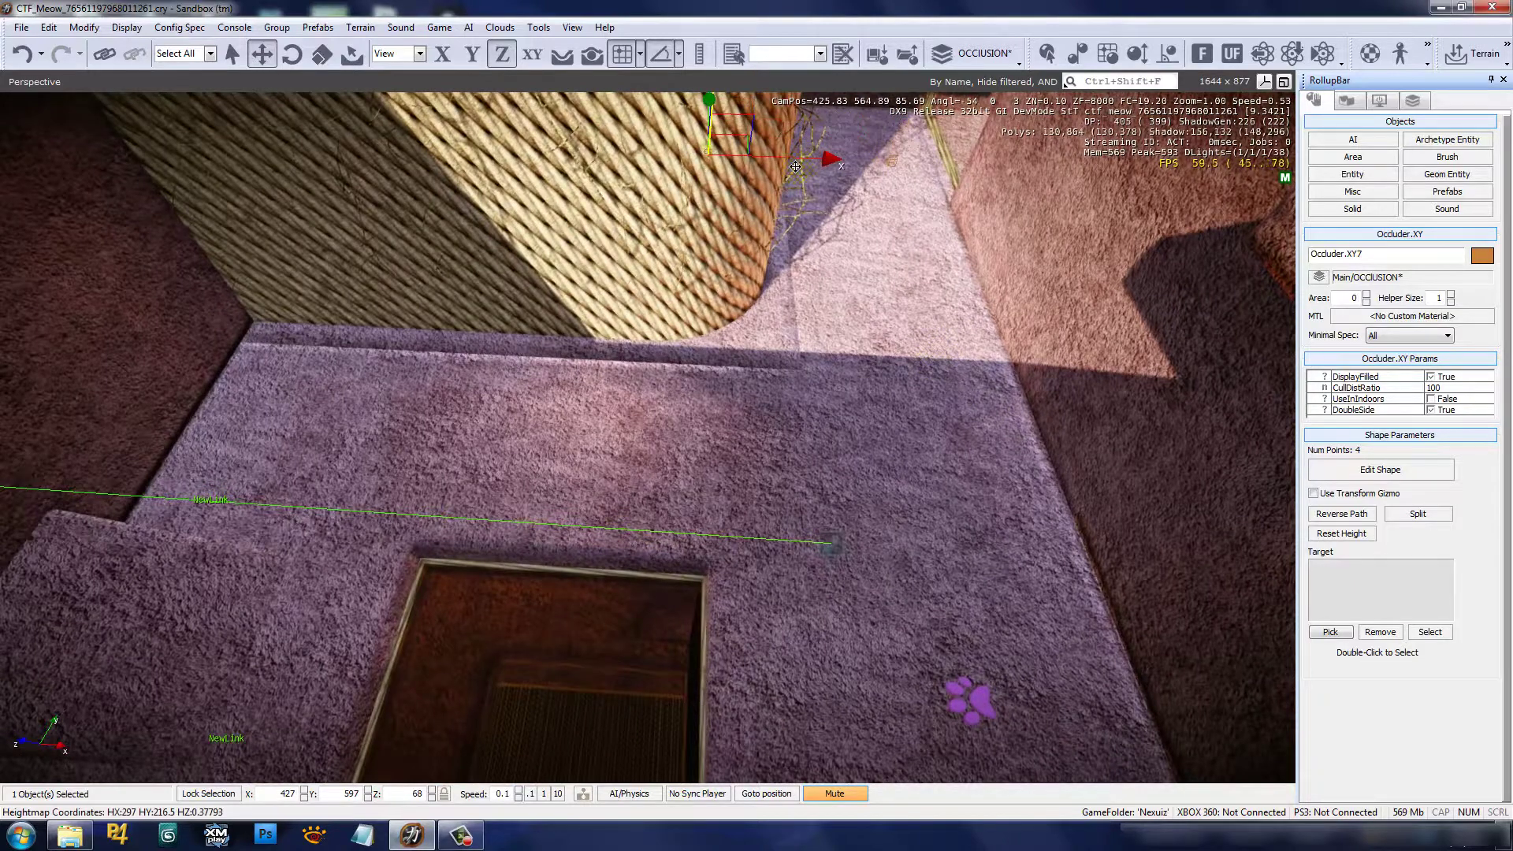
pyautogui.moveTo(788, 211); pyautogui.dragTo(812, 236, button='right')
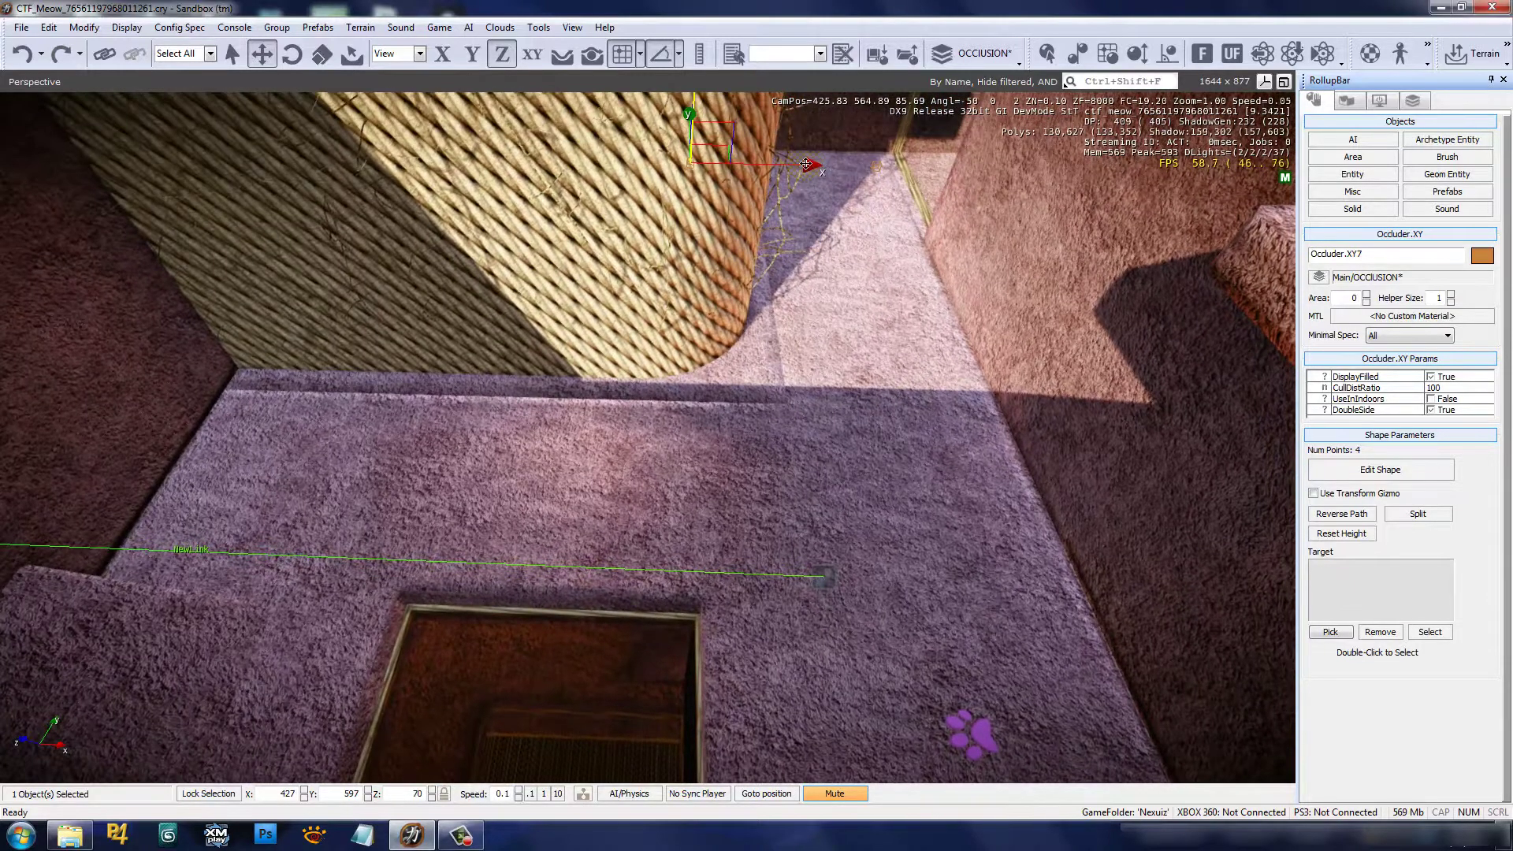
# - Try the floor occluder at X 426, return it to X 427 and deselect it
pyautogui.moveTo(684, 322); pyautogui.dragTo(683, 320, button='right')
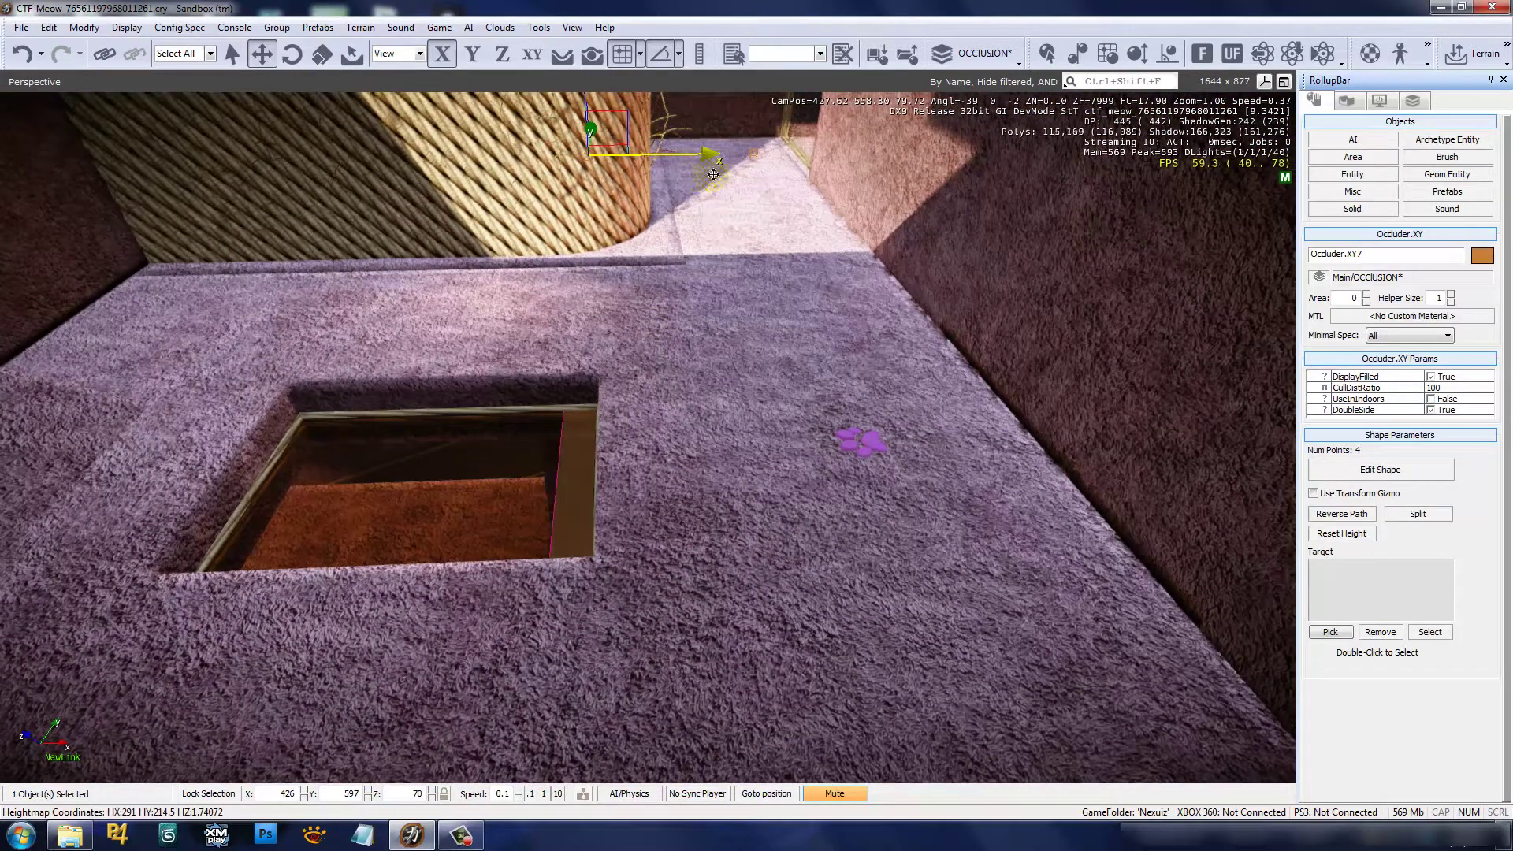
pyautogui.moveTo(727, 179); pyautogui.dragTo(729, 286, button='right')
pyautogui.moveTo(889, 341); pyautogui.dragTo(807, 361, button='right')
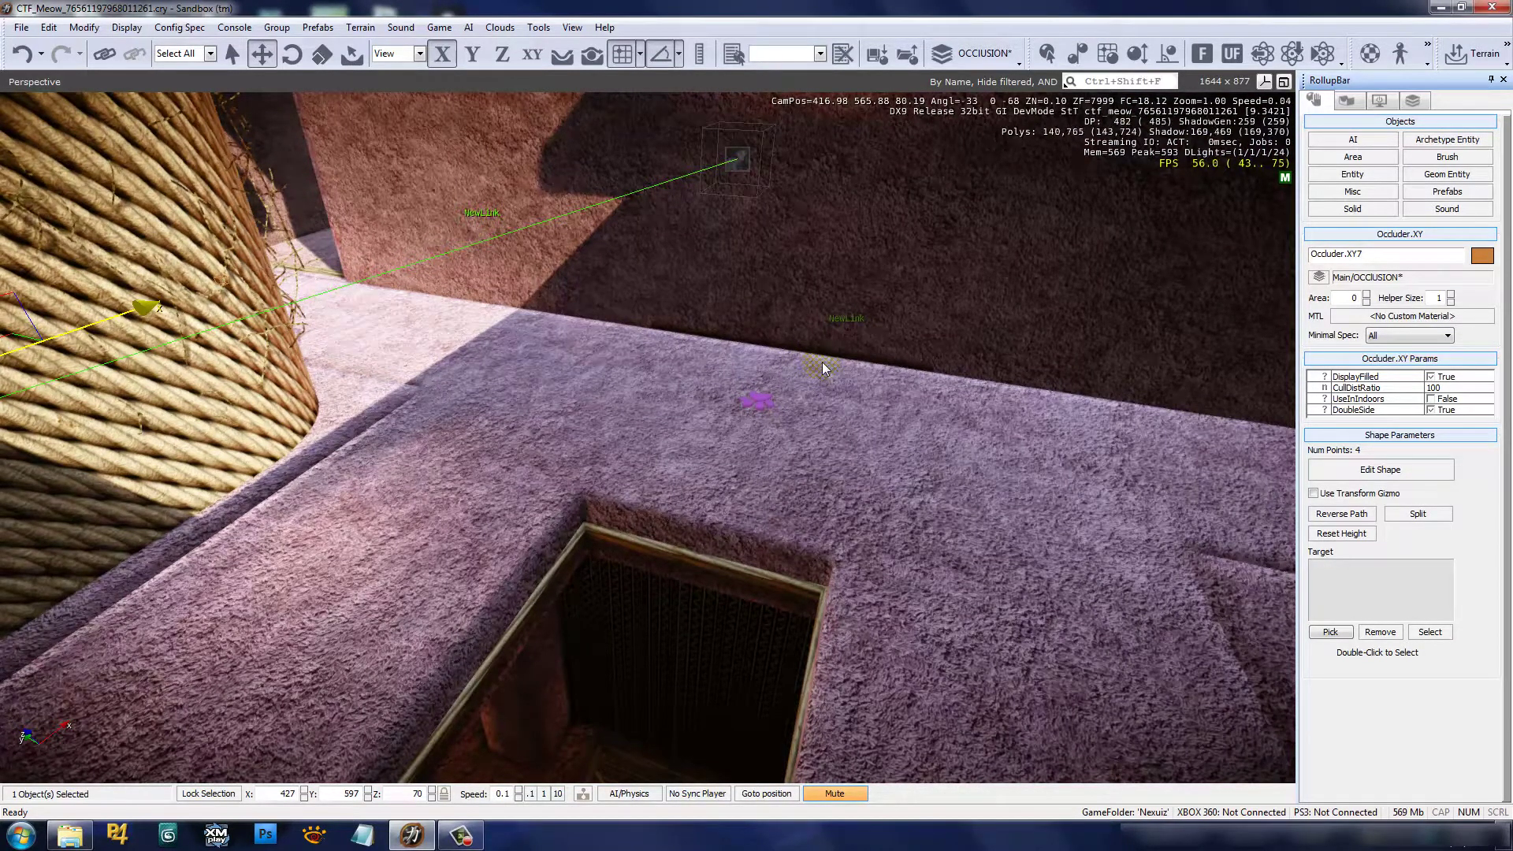
pyautogui.moveTo(821, 369); pyautogui.dragTo(820, 414, button='right')
pyautogui.click(778, 413)
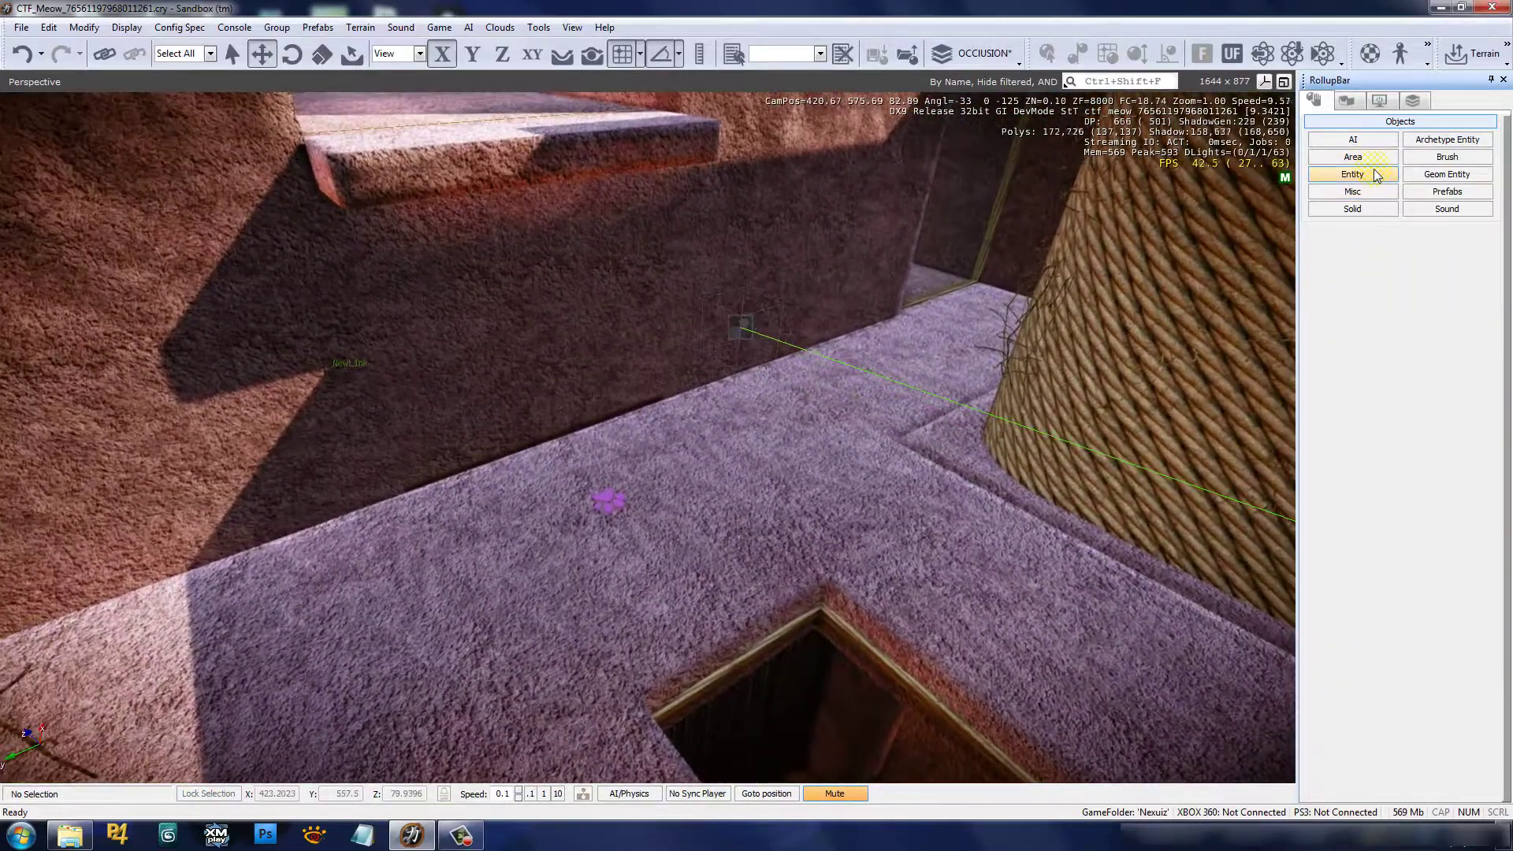
pyautogui.click(1377, 175)
pyautogui.moveTo(902, 375); pyautogui.dragTo(900, 371, button='right')
pyautogui.press('s')
pyautogui.press('d')
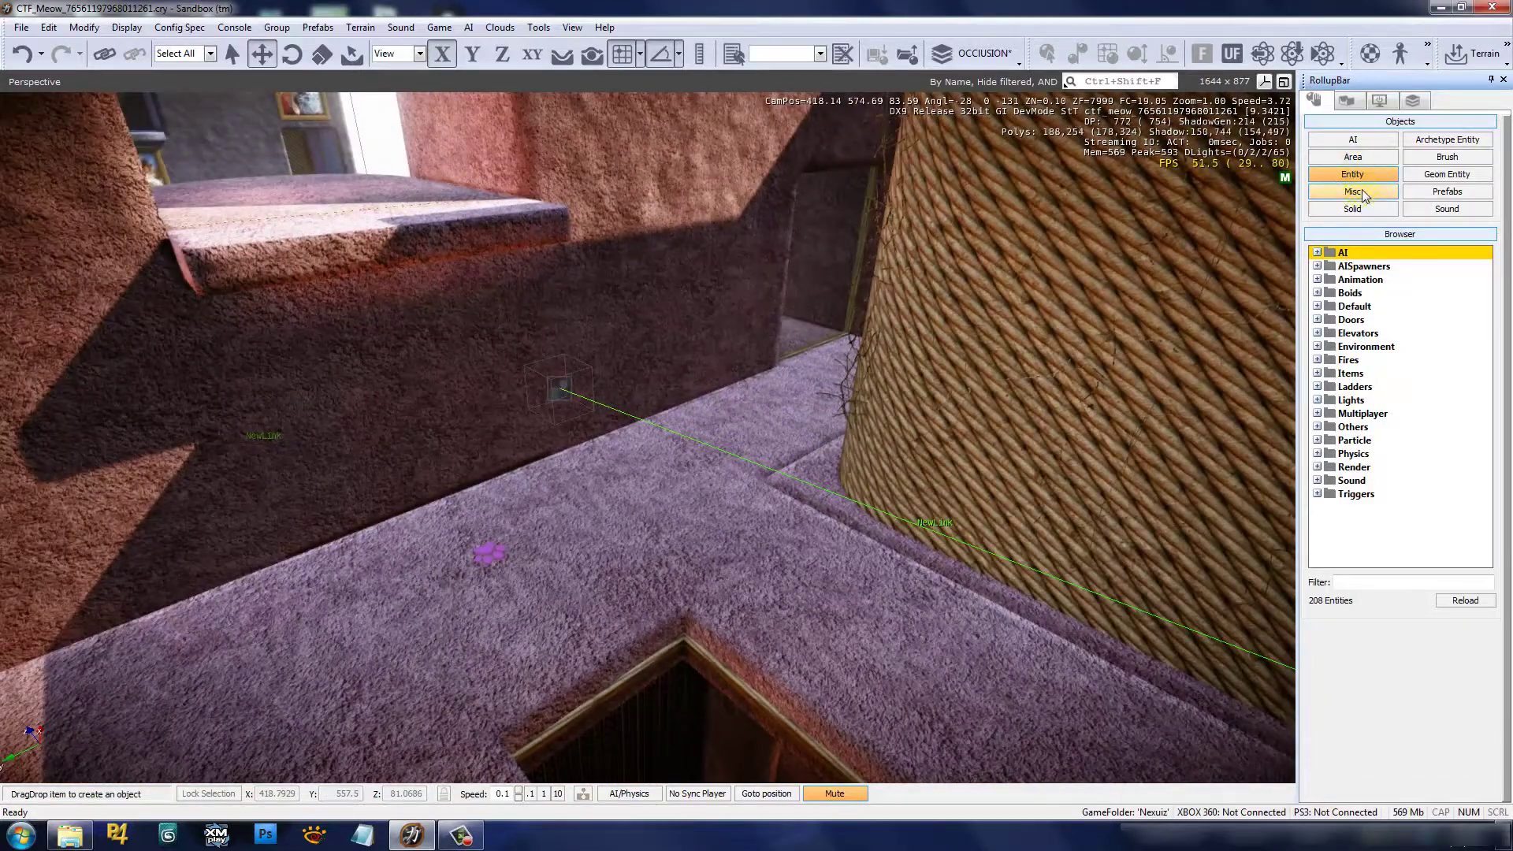
pyautogui.click(1354, 158)
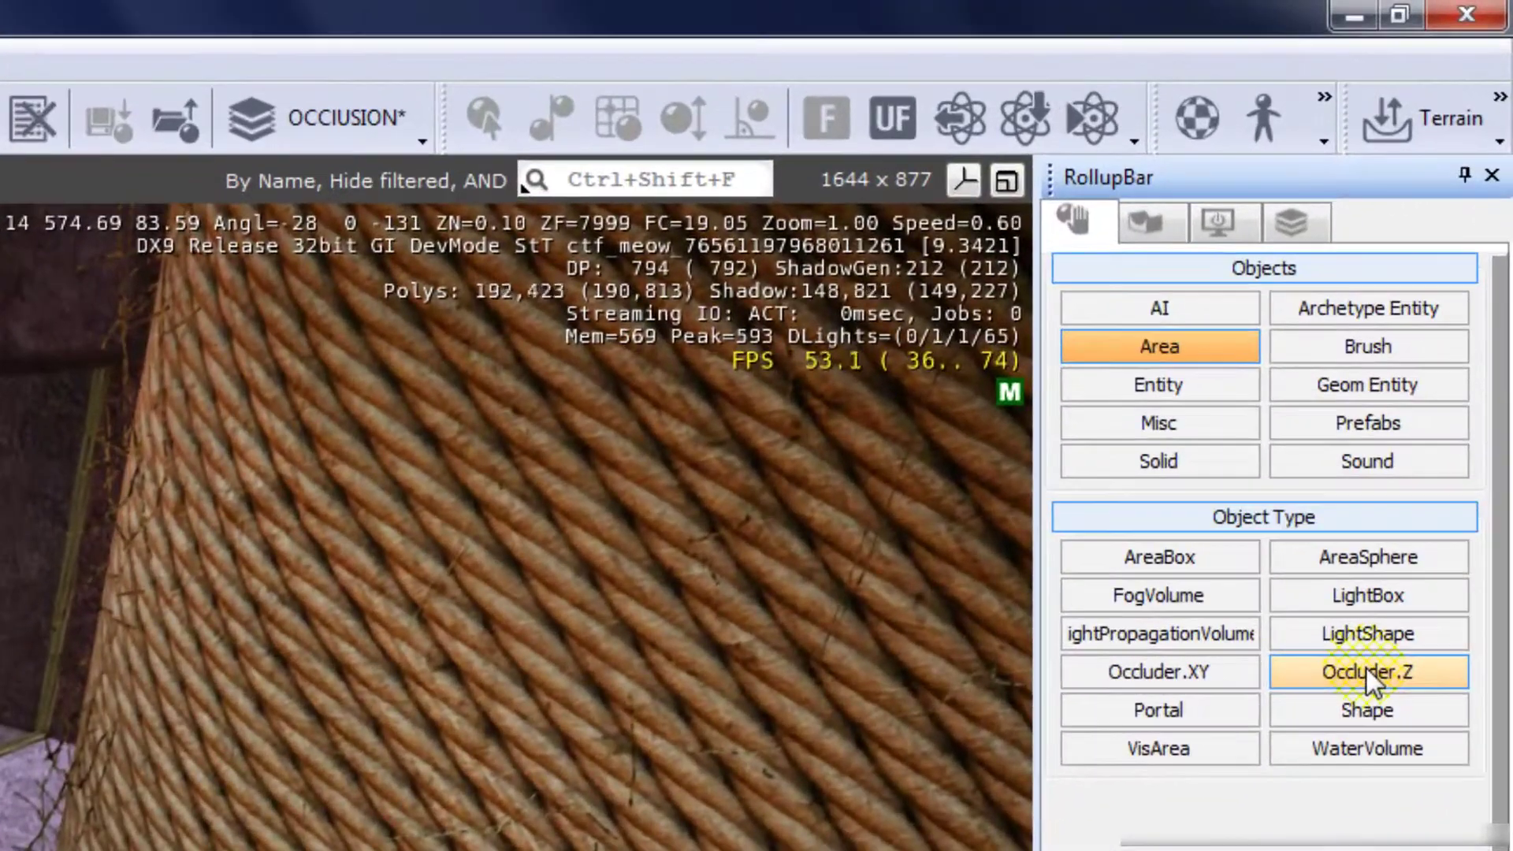
pyautogui.click(1368, 674)
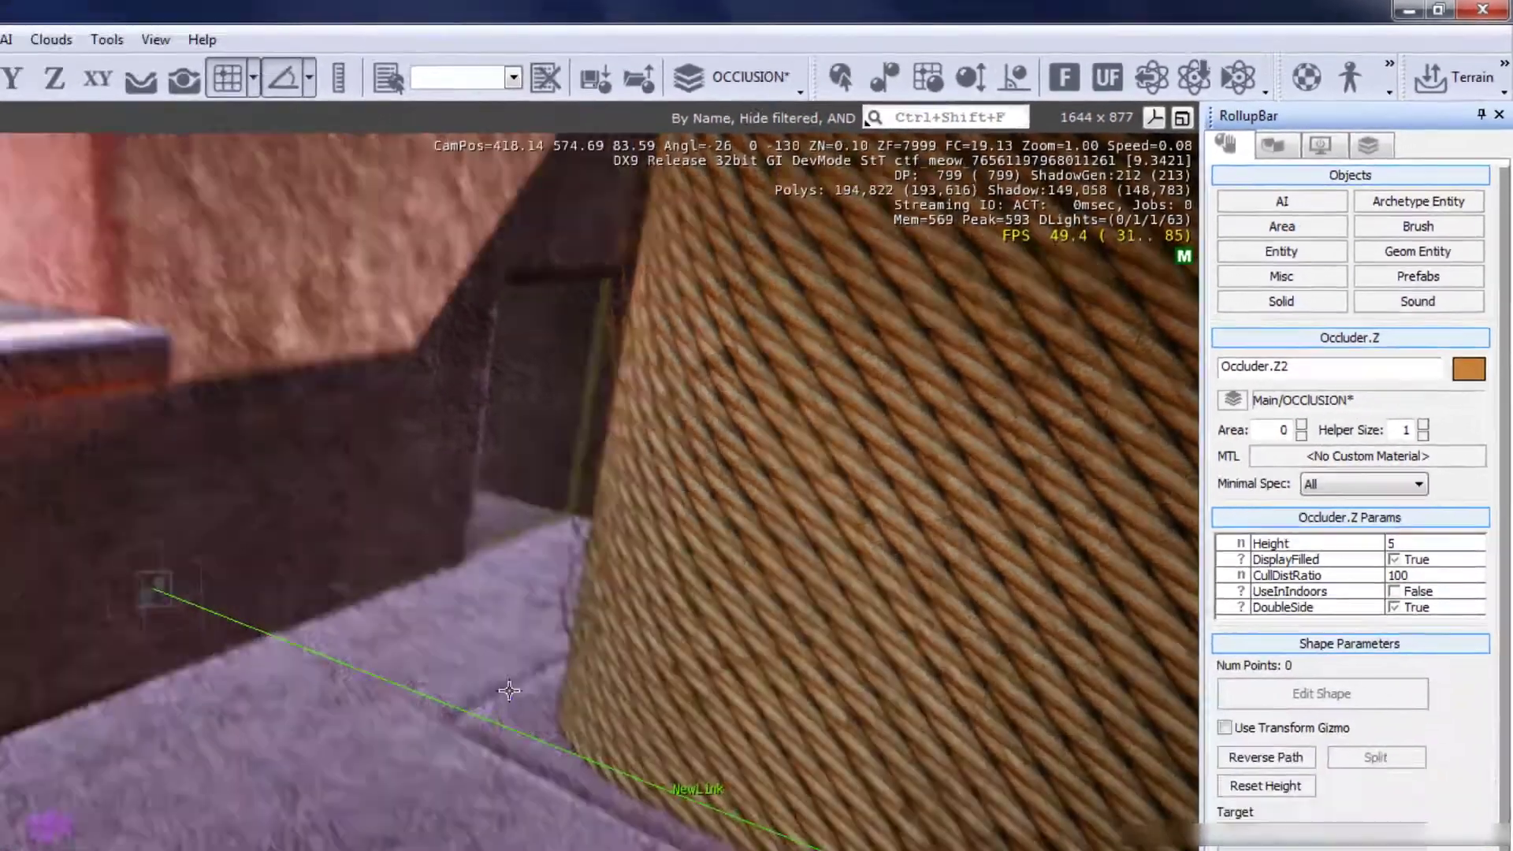
pyautogui.press('w')
pyautogui.press('d')
pyautogui.moveTo(821, 484); pyautogui.dragTo(790, 496, button='right')
pyautogui.moveTo(725, 339); pyautogui.dragTo(714, 365, button='right')
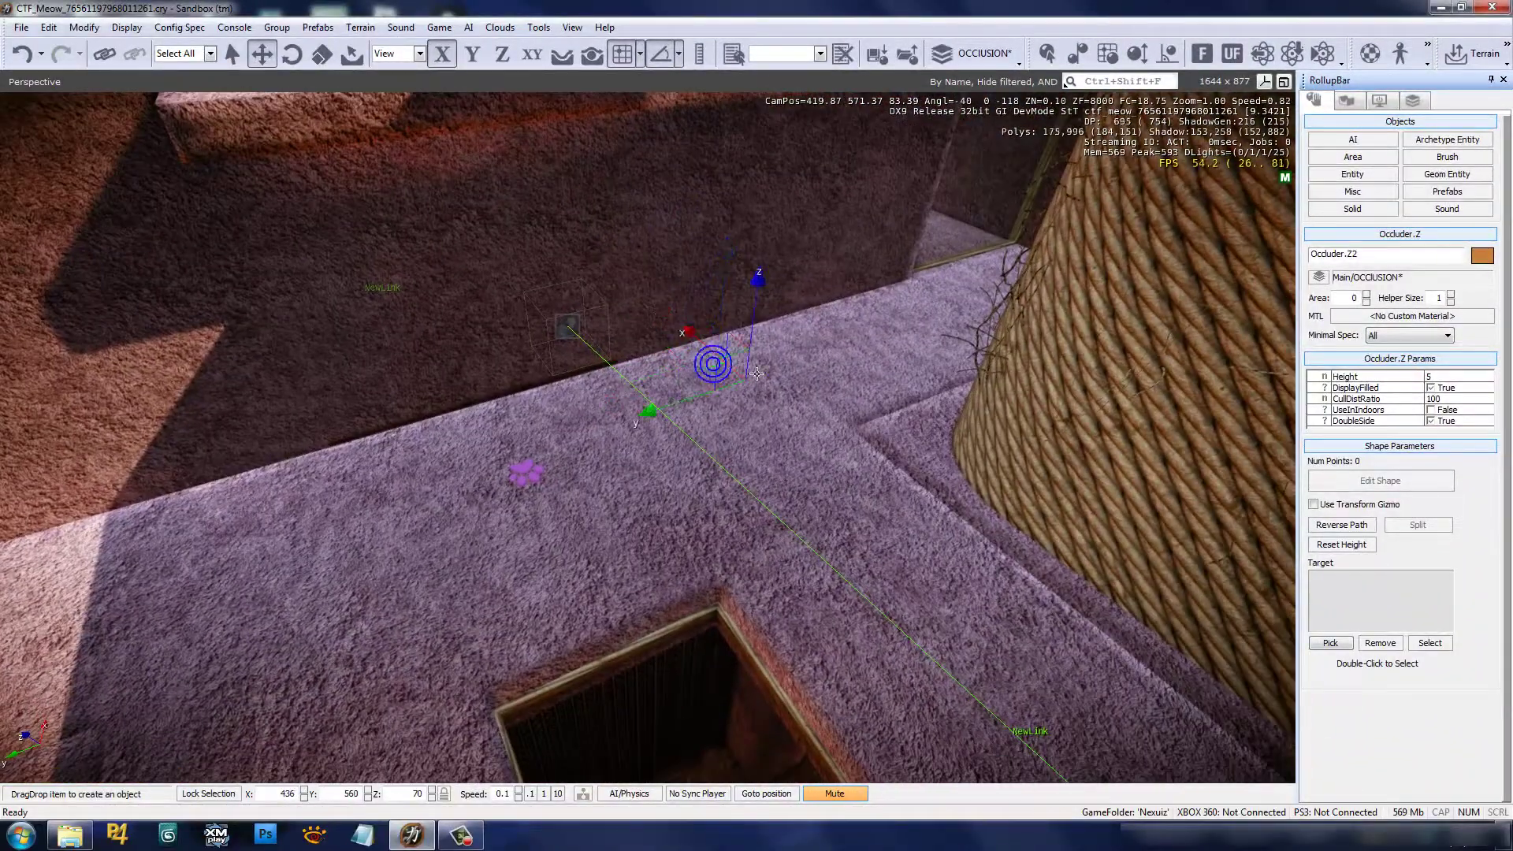
pyautogui.press('Escape')
# - Create an Occluder.Z area with two points along the base of the shadowed wall behind the paw print
pyautogui.moveTo(807, 383); pyautogui.dragTo(778, 409, button='right')
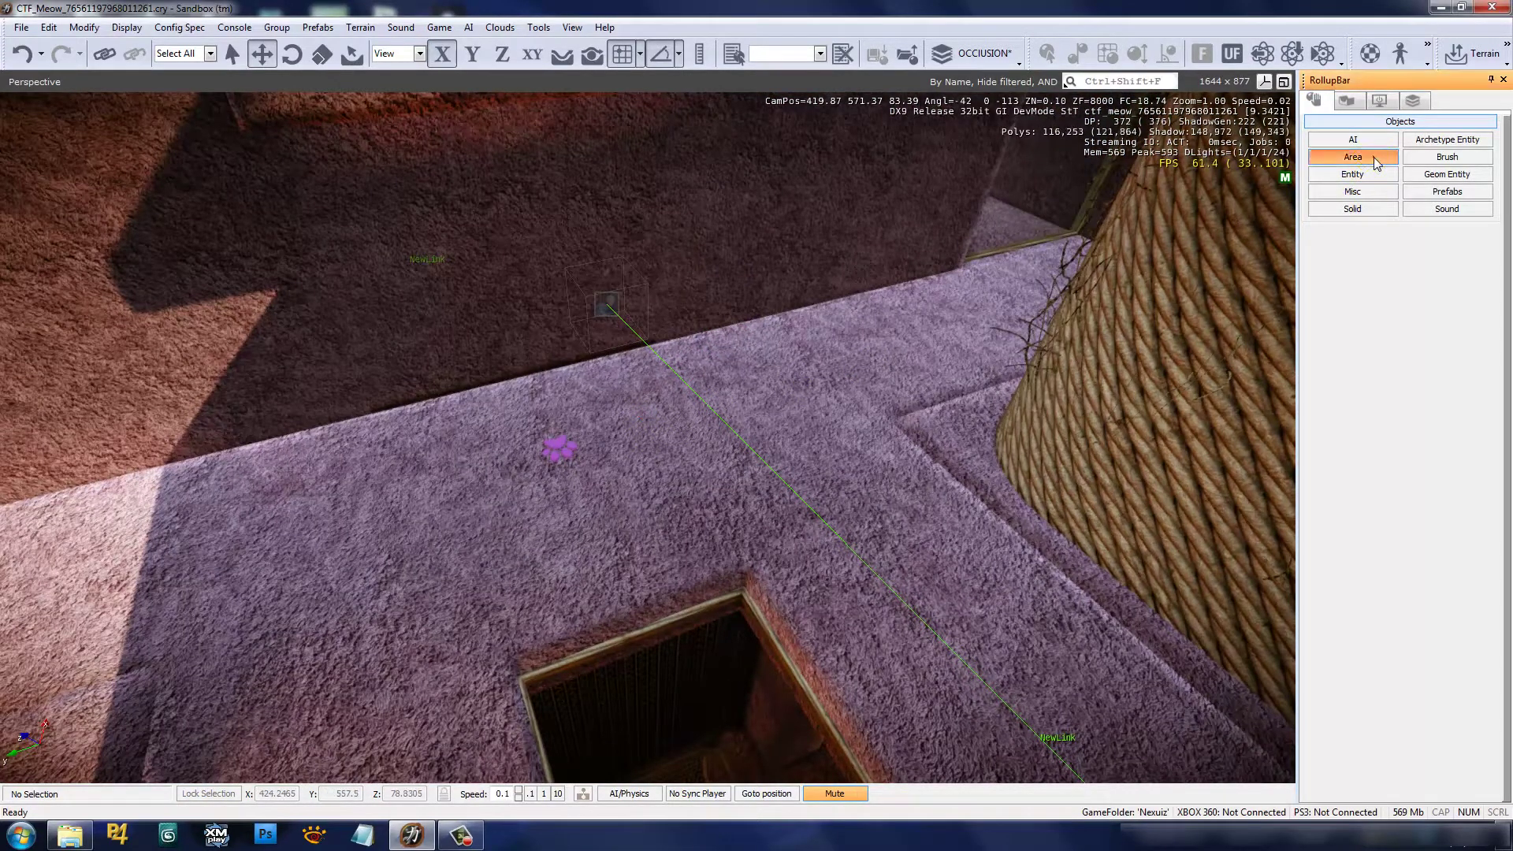
pyautogui.click(1433, 306)
pyautogui.moveTo(674, 382); pyautogui.dragTo(634, 382, button='right')
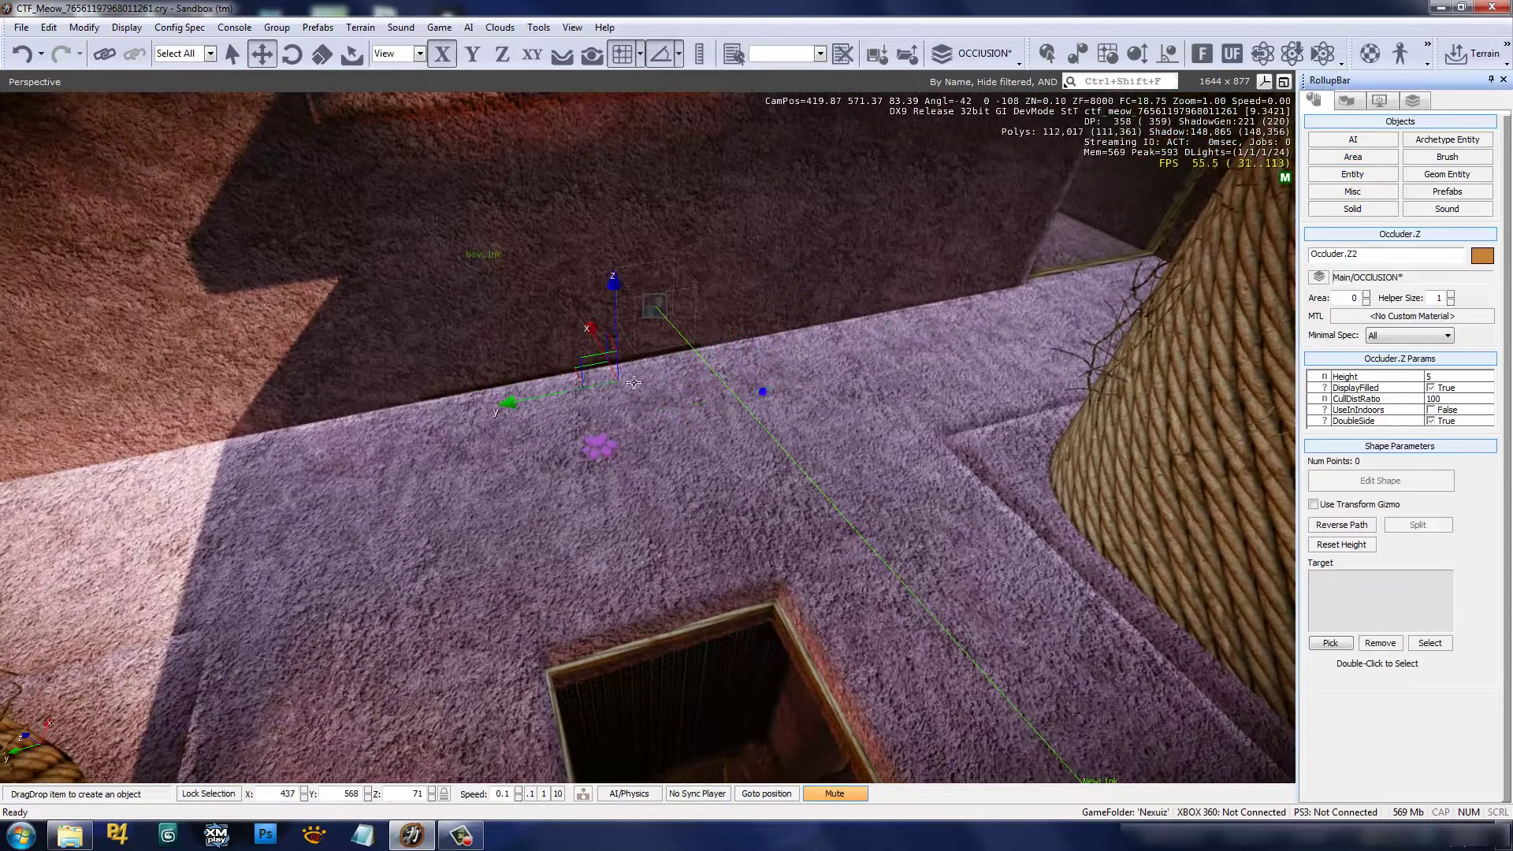
pyautogui.click(584, 459)
pyautogui.press('a')
pyautogui.moveTo(601, 475); pyautogui.dragTo(1107, 528, button='right')
pyautogui.press('w')
pyautogui.press('s')
pyautogui.press('w')
pyautogui.press('s')
pyautogui.press('w')
pyautogui.press('a')
pyautogui.press('w')
pyautogui.press('d')
pyautogui.moveTo(976, 537); pyautogui.dragTo(973, 537, button='right')
pyautogui.press('s')
pyautogui.moveTo(718, 335); pyautogui.dragTo(725, 333, button='right')
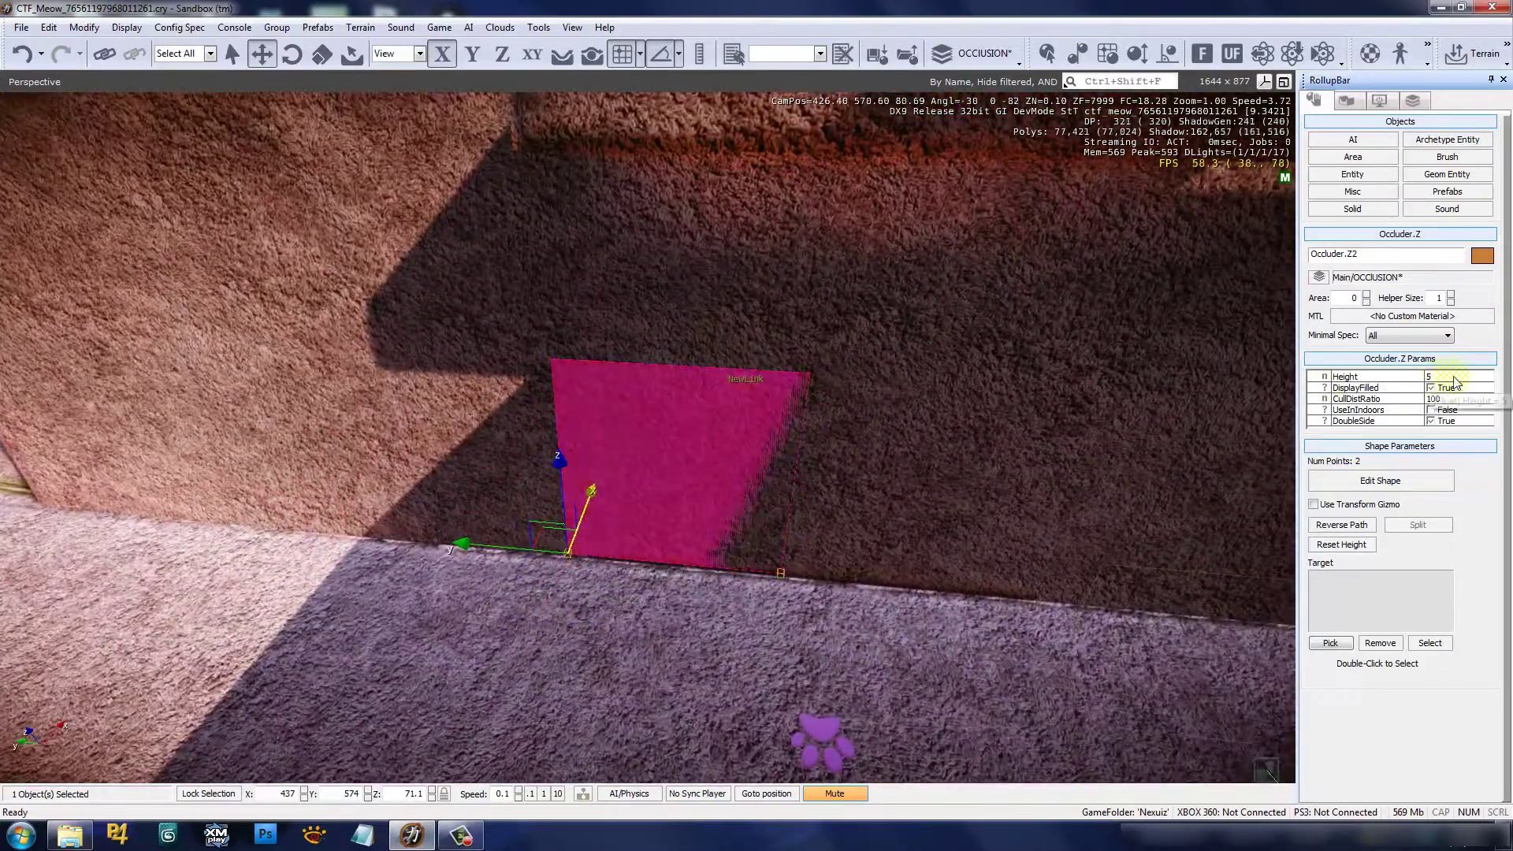
# - Set the Occluder.Z height to 10 and lower it along the Z axis to Z 70.1
pyautogui.press('s')
pyautogui.press('a')
pyautogui.moveTo(883, 427); pyautogui.dragTo(882, 427, button='right')
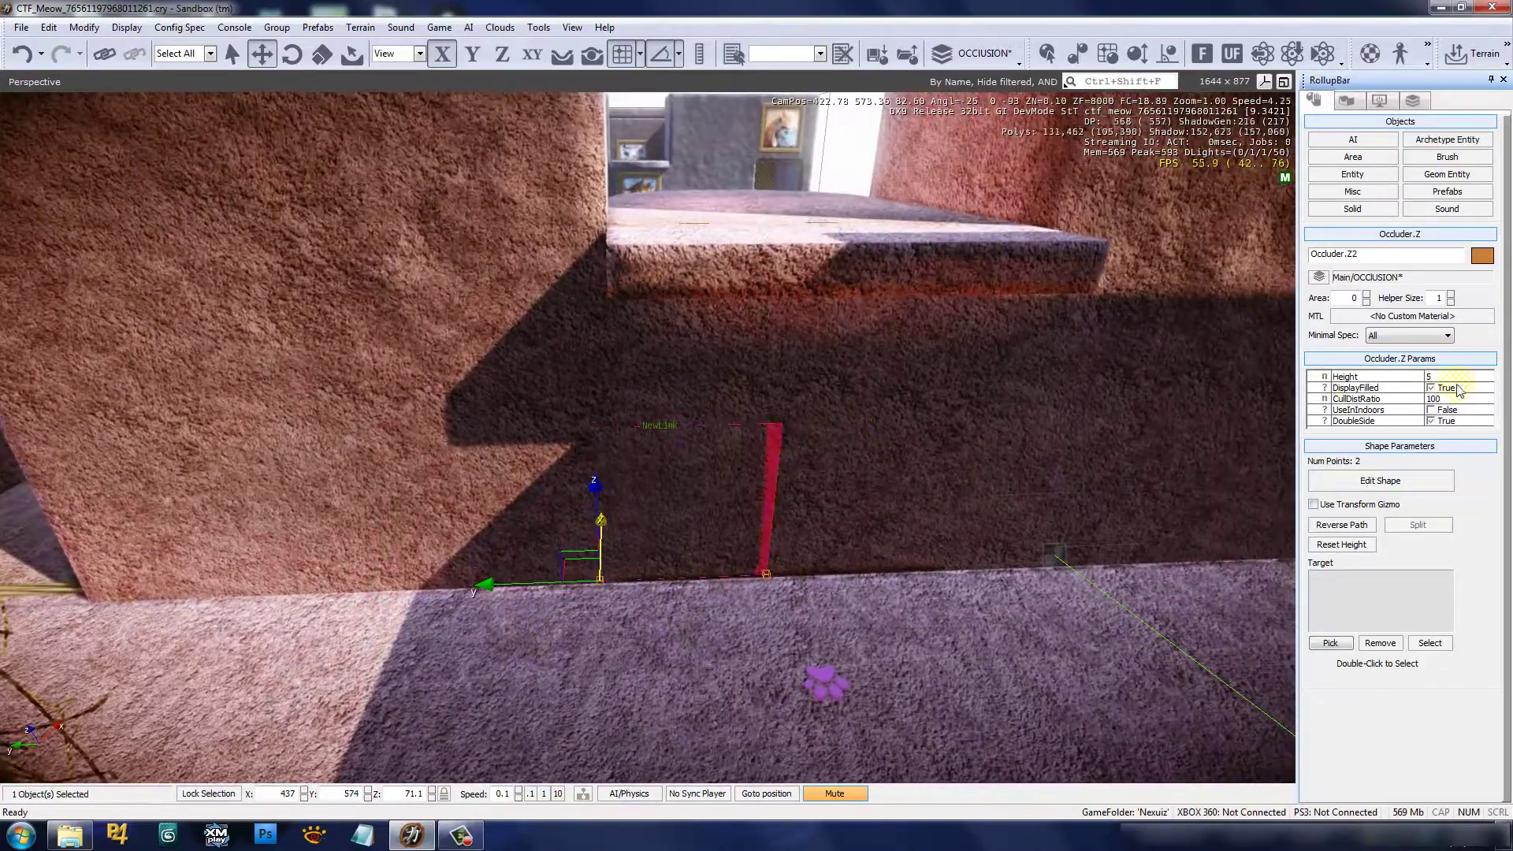
pyautogui.moveTo(969, 394); pyautogui.dragTo(826, 400, button='right')
pyautogui.press('w')
pyautogui.moveTo(568, 343); pyautogui.dragTo(566, 360)
pyautogui.moveTo(575, 363); pyautogui.dragTo(575, 361, button='right')
pyautogui.press('a')
pyautogui.press('w')
pyautogui.press('s')
pyautogui.press('a')
# - Extend one end point of the occluder along Y to the doorway edge at Y 588.5, using a 0.5 grid snap
pyautogui.click(1433, 477)
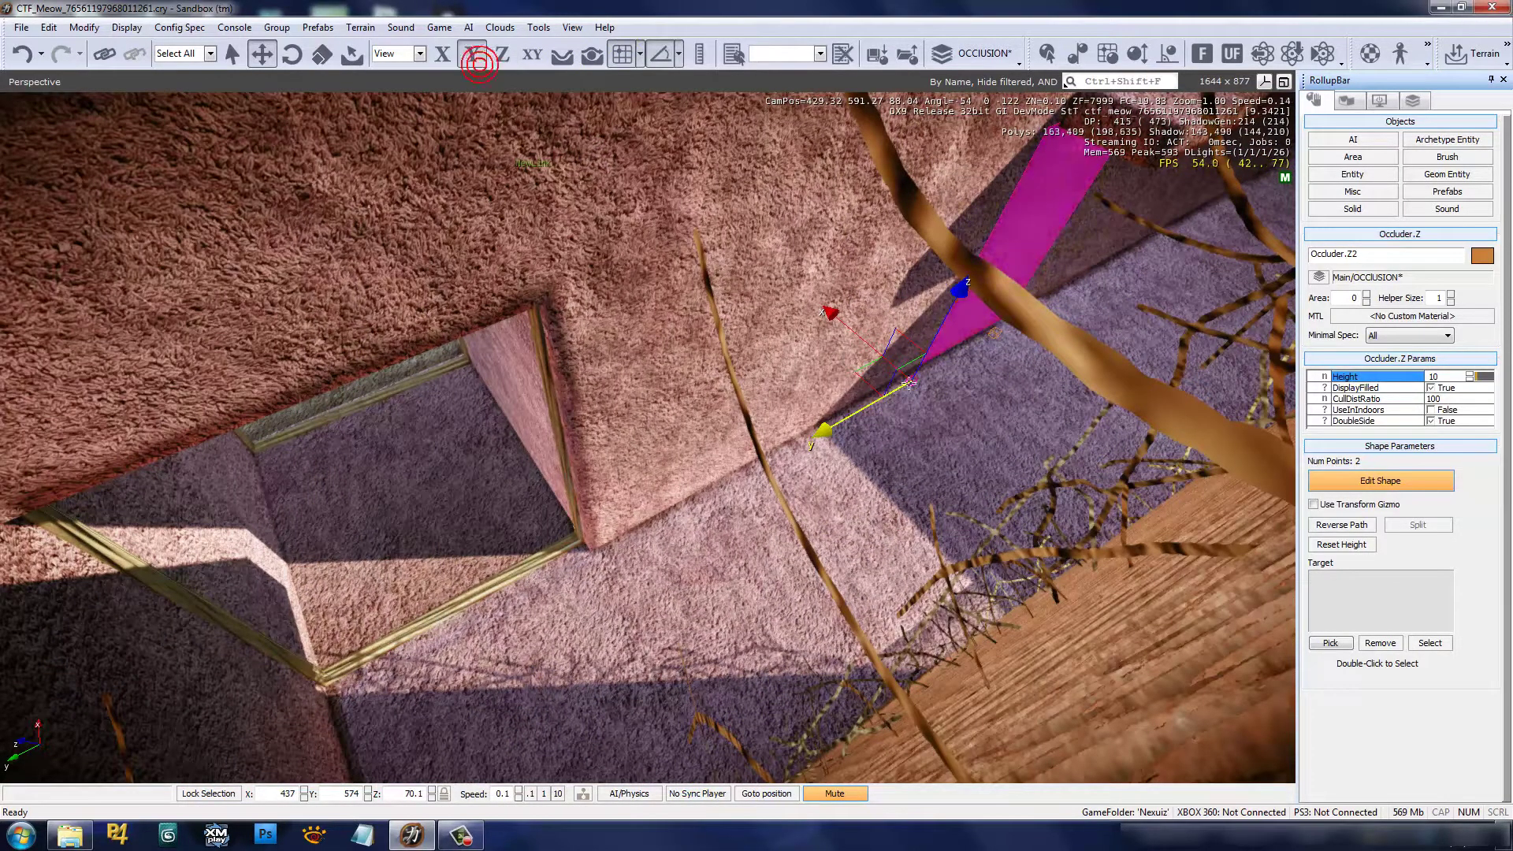
pyautogui.moveTo(908, 381); pyautogui.dragTo(600, 545)
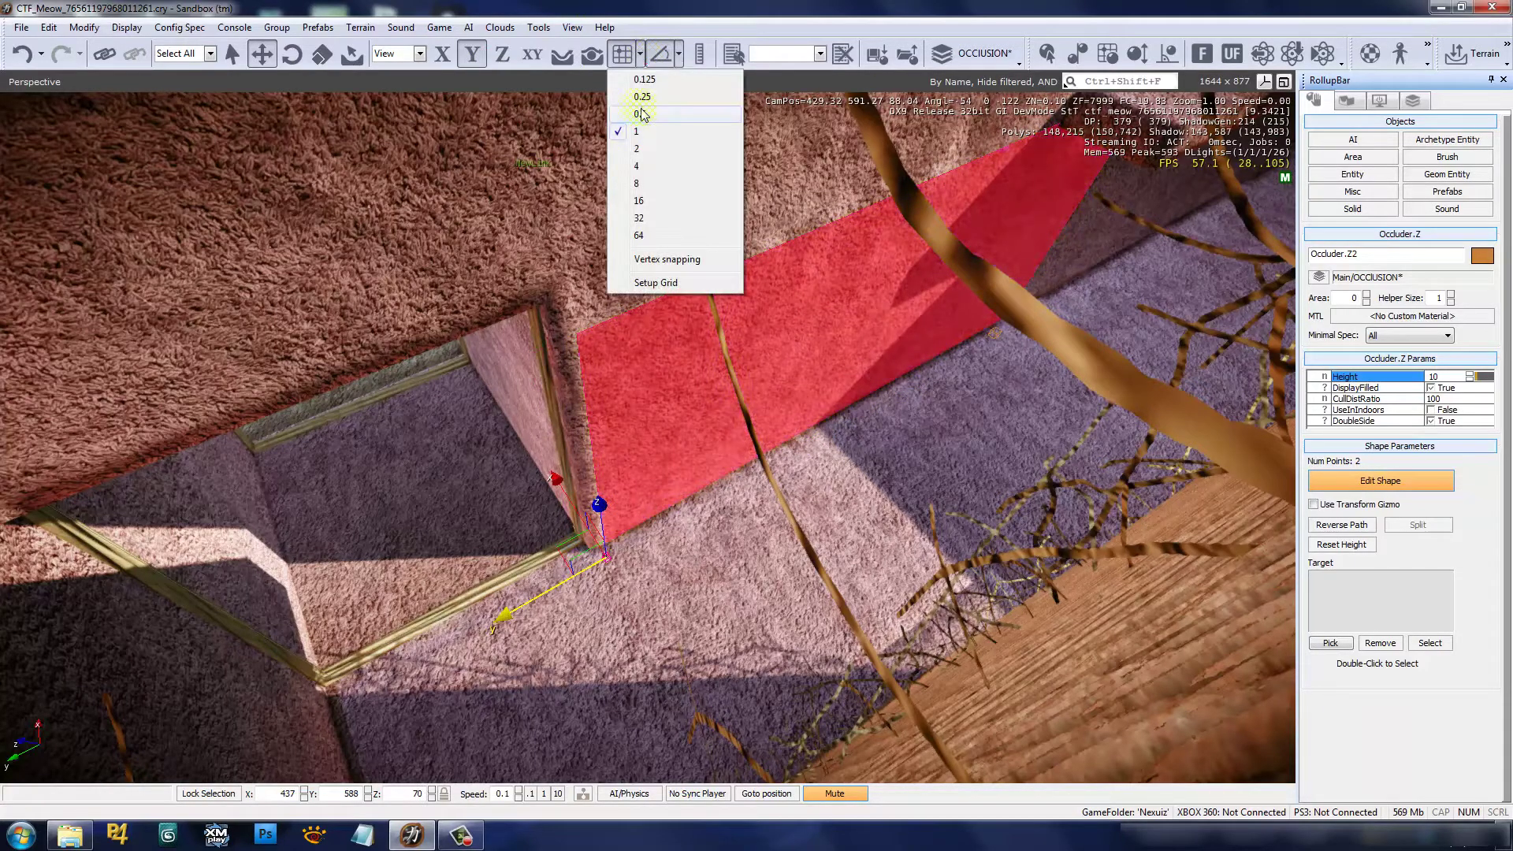
pyautogui.click(642, 114)
pyautogui.moveTo(595, 563); pyautogui.dragTo(575, 573)
# - Extend the occluder's other end point along Y to the doorway beside the rope post and finish editing the shape
pyautogui.moveTo(669, 536); pyautogui.dragTo(670, 536, button='right')
pyautogui.press('w')
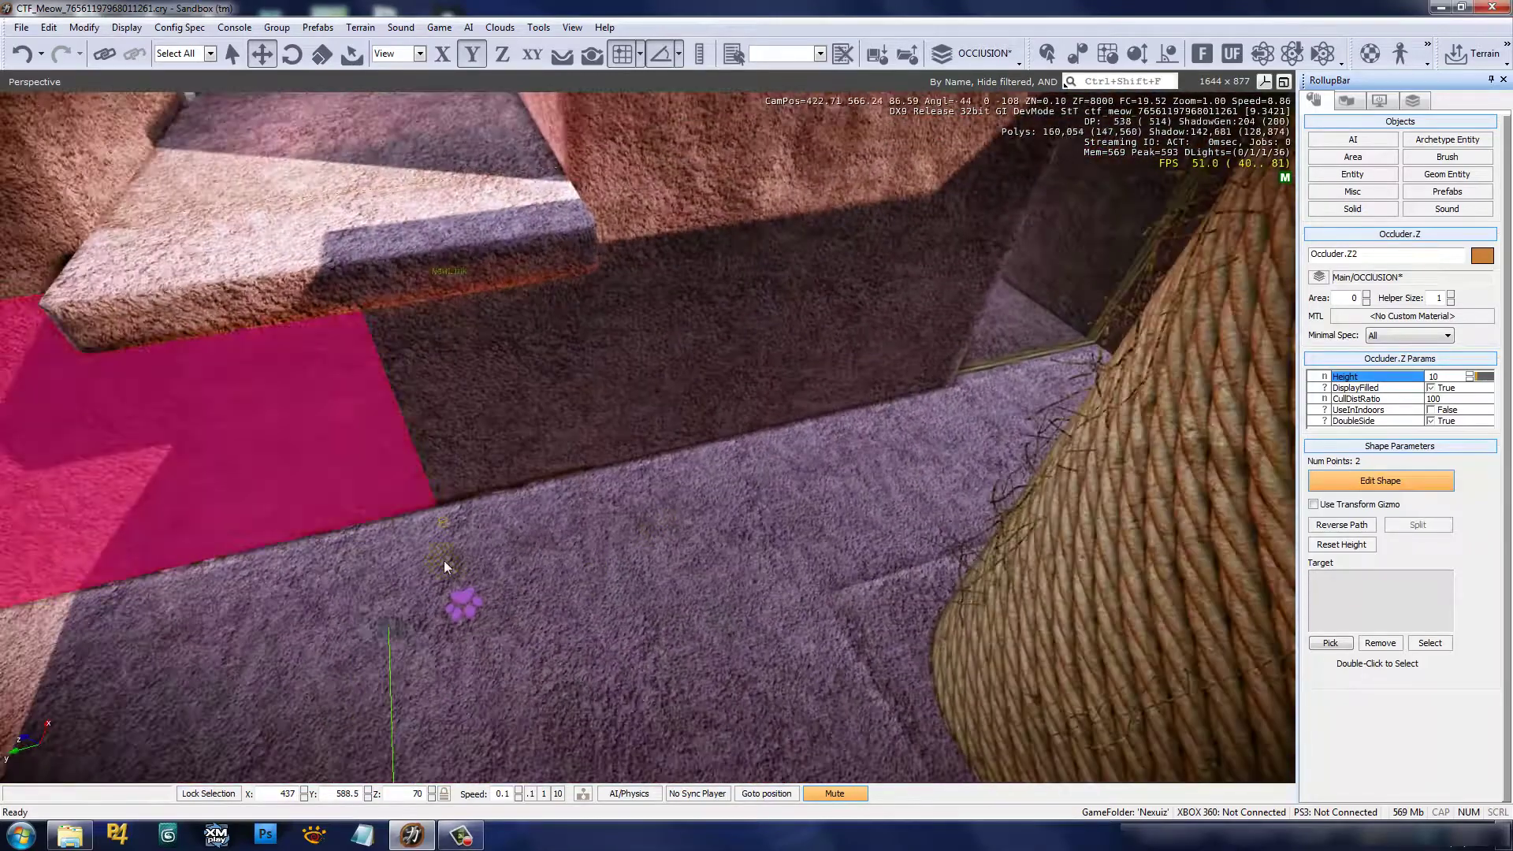
pyautogui.moveTo(443, 521); pyautogui.dragTo(960, 412)
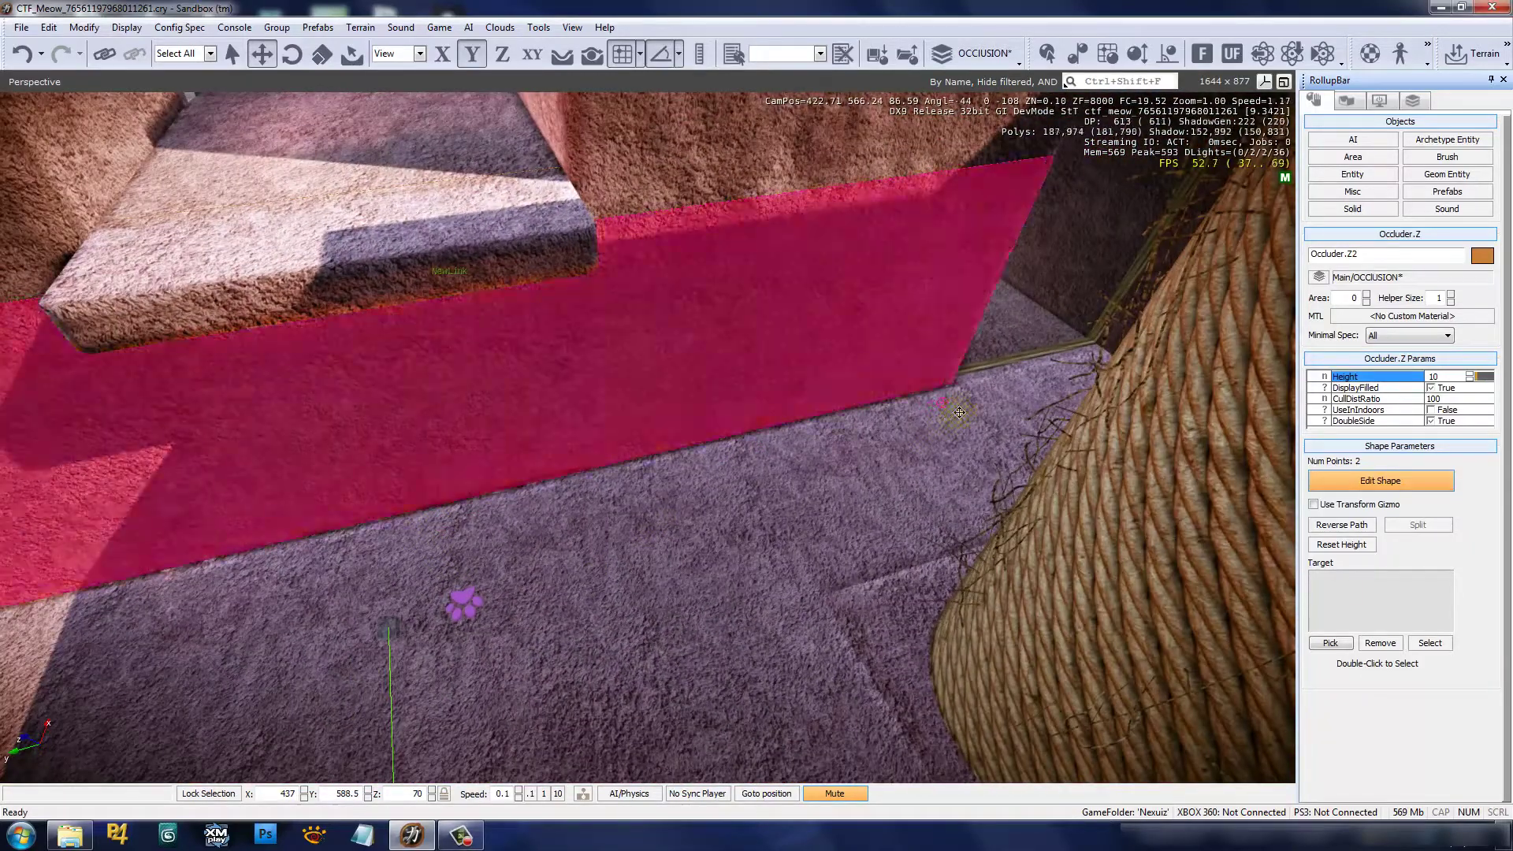
pyautogui.moveTo(765, 499); pyautogui.dragTo(763, 501, button='right')
pyautogui.press('Escape')
pyautogui.moveTo(765, 558); pyautogui.dragTo(765, 558, button='right')
pyautogui.press('d')
pyautogui.press('Escape')
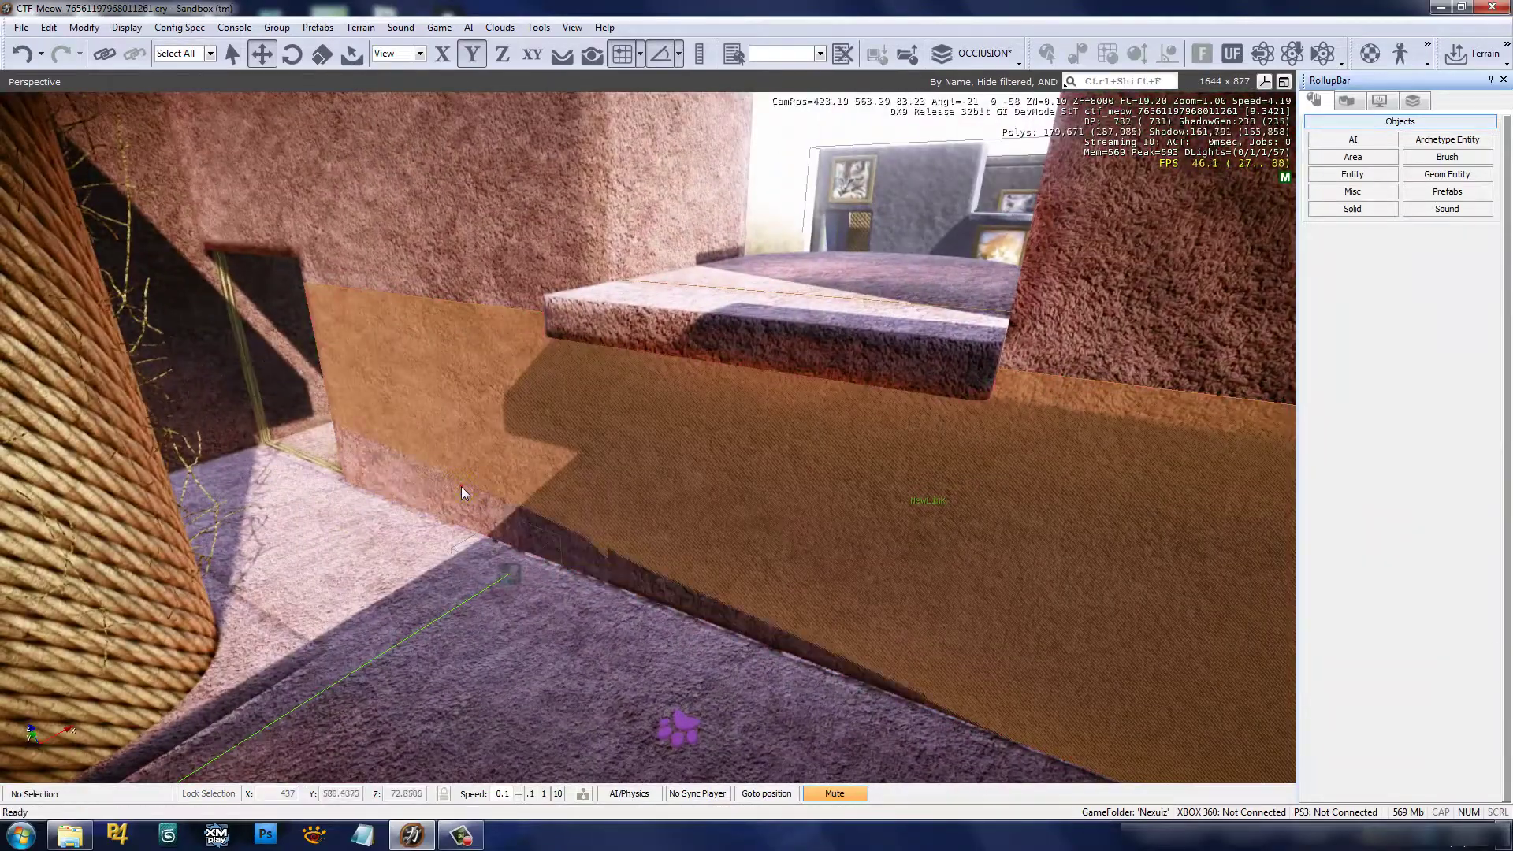
# - Move the Occluder.Z area along the X axis to X 438 so it sits inside the wall
pyautogui.click(462, 484)
pyautogui.moveTo(462, 485); pyautogui.dragTo(446, 334, button='right')
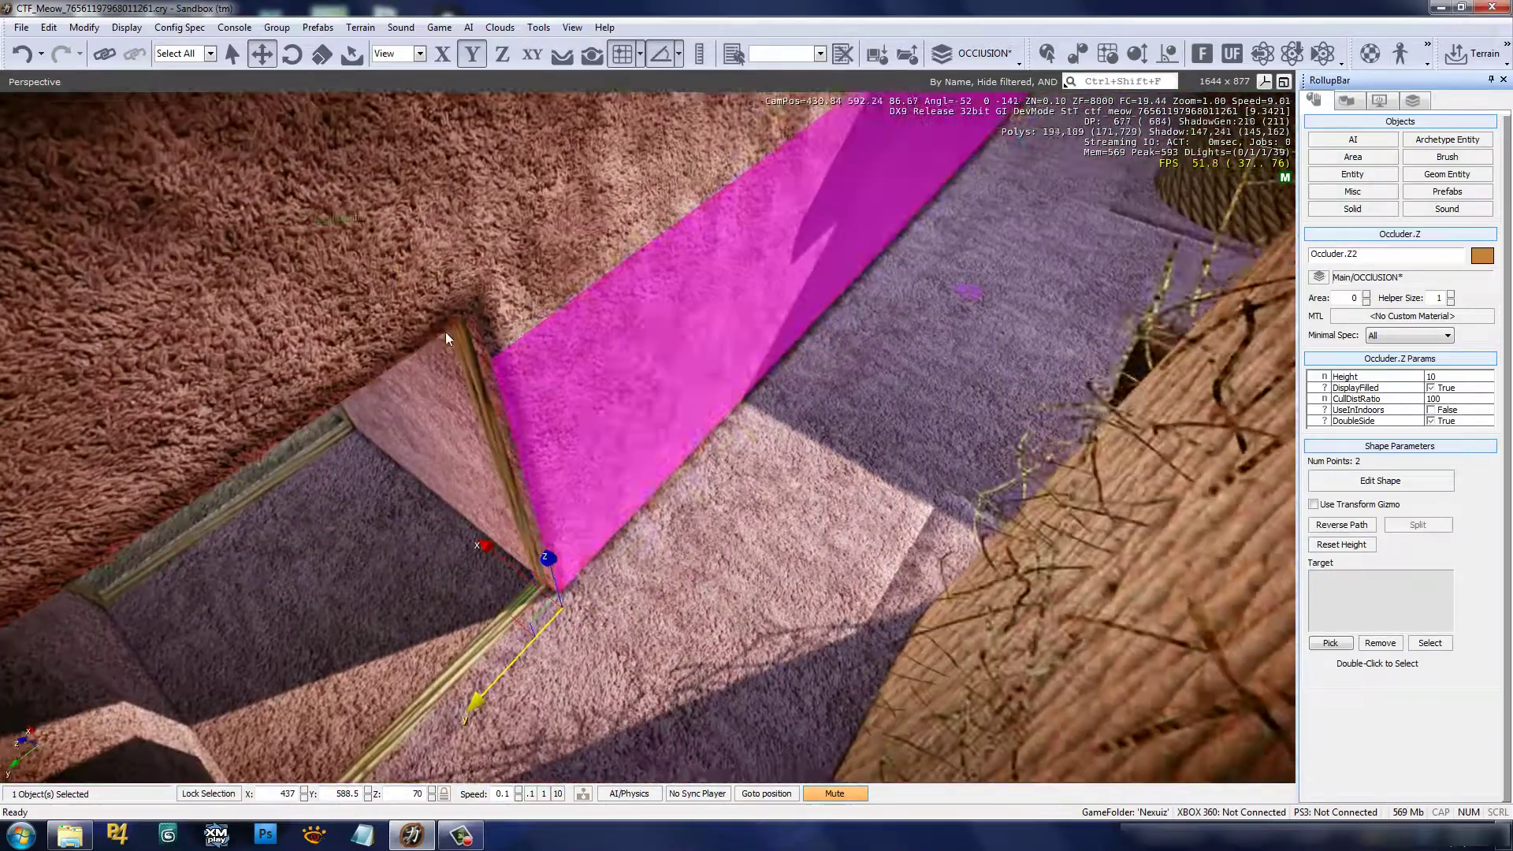
pyautogui.press('a')
pyautogui.press('w')
pyautogui.moveTo(574, 583); pyautogui.dragTo(553, 575)
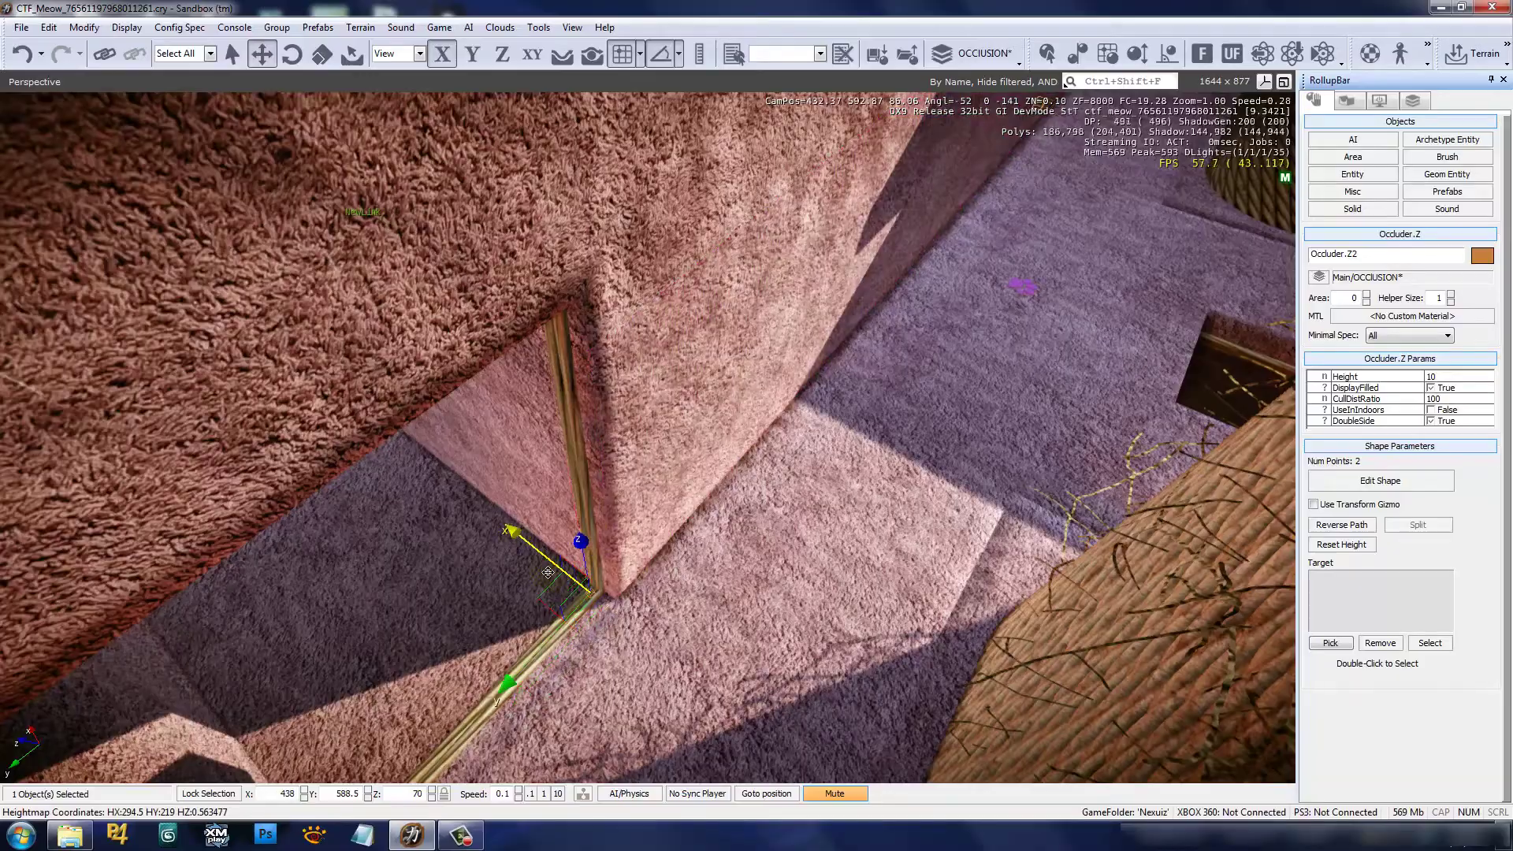
pyautogui.moveTo(720, 512); pyautogui.dragTo(763, 498, button='right')
pyautogui.press('w')
pyautogui.click(763, 499)
# - Examine the dark corner block and raised walkway in the CTF_Vigor level with all layers shown
pyautogui.press('w')
pyautogui.press('w')
pyautogui.press('a')
pyautogui.press('s')
pyautogui.press('w')
pyautogui.press('w')
pyautogui.press('w')
pyautogui.press('s')
pyautogui.press('w')
pyautogui.press('s')
pyautogui.press('w')
pyautogui.press('d')
pyautogui.press('d')
pyautogui.press('d')
pyautogui.moveTo(824, 584); pyautogui.dragTo(824, 583, button='right')
pyautogui.press('w')
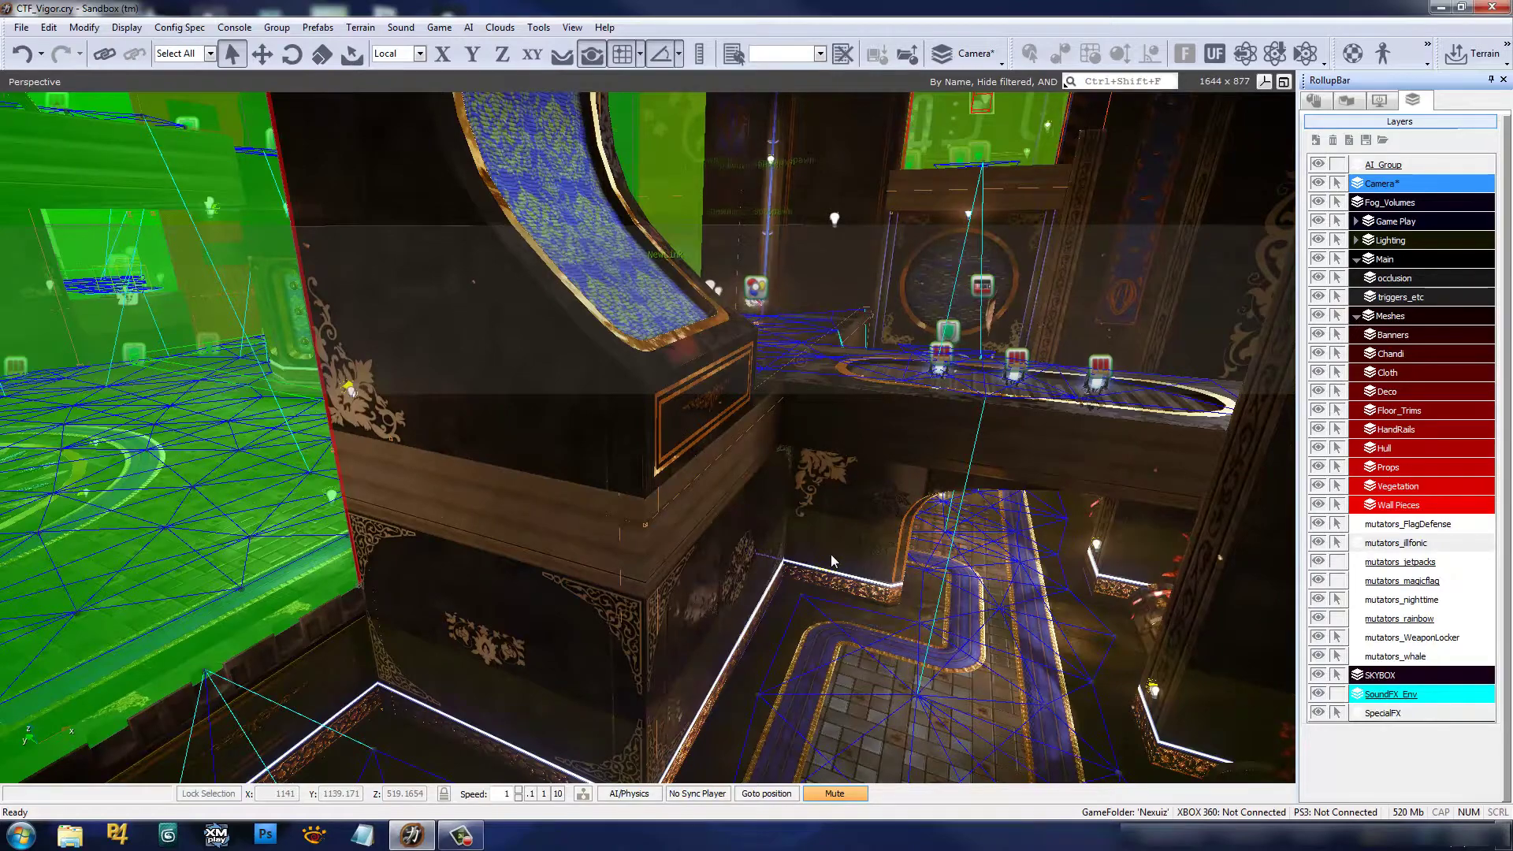
pyautogui.press('w')
pyautogui.moveTo(813, 487); pyautogui.dragTo(813, 487, button='right')
pyautogui.press('s')
# - Isolate the occlusion layer and select the three occluders around the corner block
pyautogui.click(1319, 279)
pyautogui.moveTo(944, 386); pyautogui.dragTo(944, 386, button='right')
pyautogui.press('s')
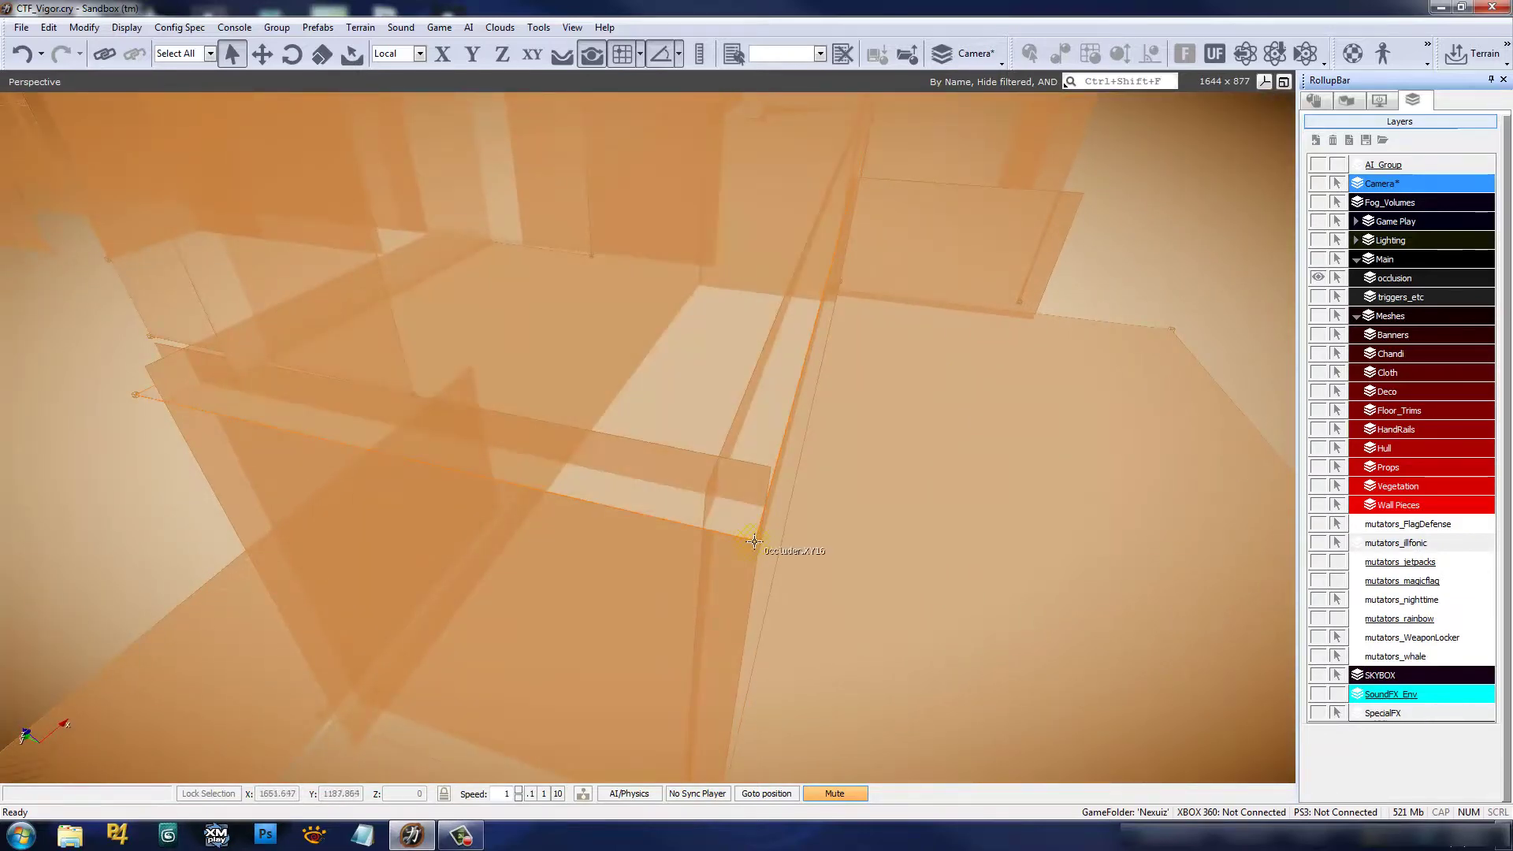
pyautogui.click(709, 488)
pyautogui.keyDown('ctrl'); pyautogui.click(706, 490); pyautogui.keyUp('ctrl')
pyautogui.keyDown('ctrl'); pyautogui.click(768, 468); pyautogui.keyUp('ctrl')
pyautogui.moveTo(768, 467); pyautogui.dragTo(812, 475, button='right')
# - Show all layers again and examine how the selected occluders fit inside the corner block's geometry
pyautogui.click(1318, 260)
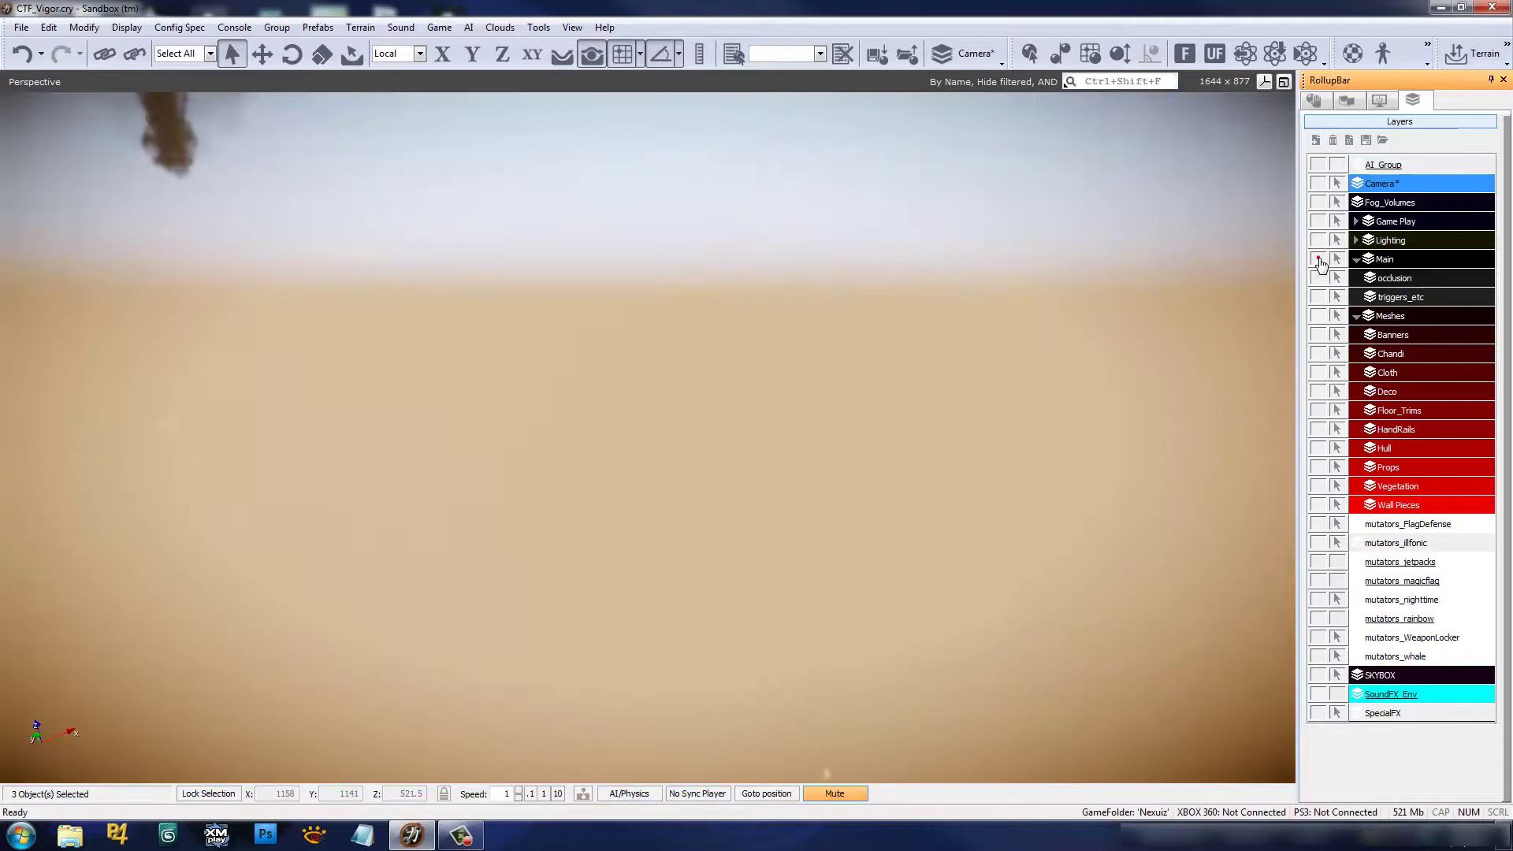
pyautogui.keyDown('ctrl'); pyautogui.click(1318, 259); pyautogui.keyUp('ctrl')
pyautogui.moveTo(912, 379); pyautogui.dragTo(913, 375, button='right')
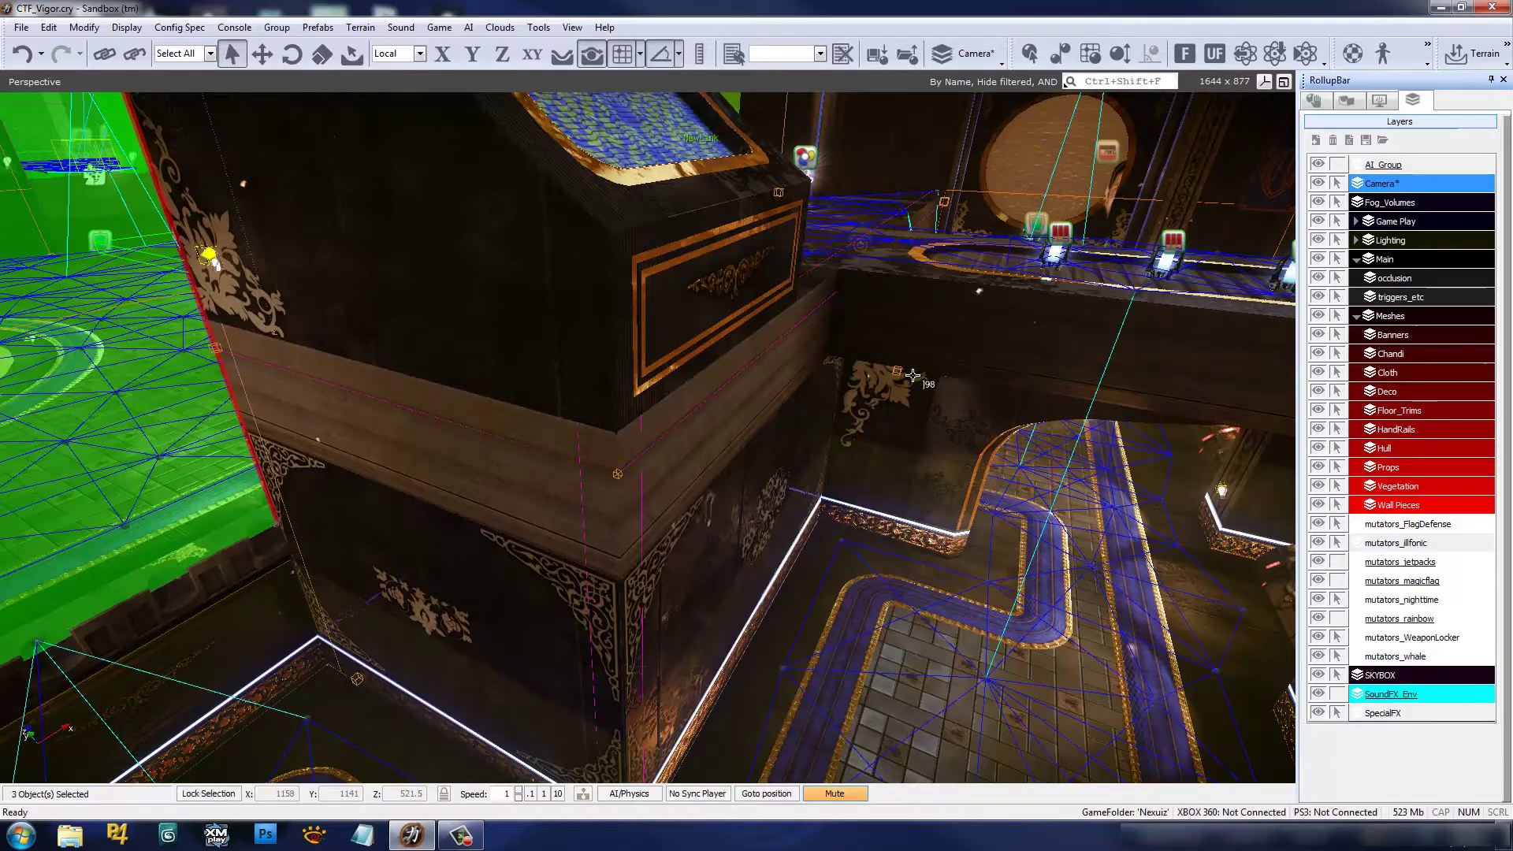
pyautogui.moveTo(1034, 282); pyautogui.dragTo(1000, 304, button='right')
# - Go to the central column in the red-walled room and isolate the occlusion layer there
pyautogui.press('w')
pyautogui.press('s')
pyautogui.press('w')
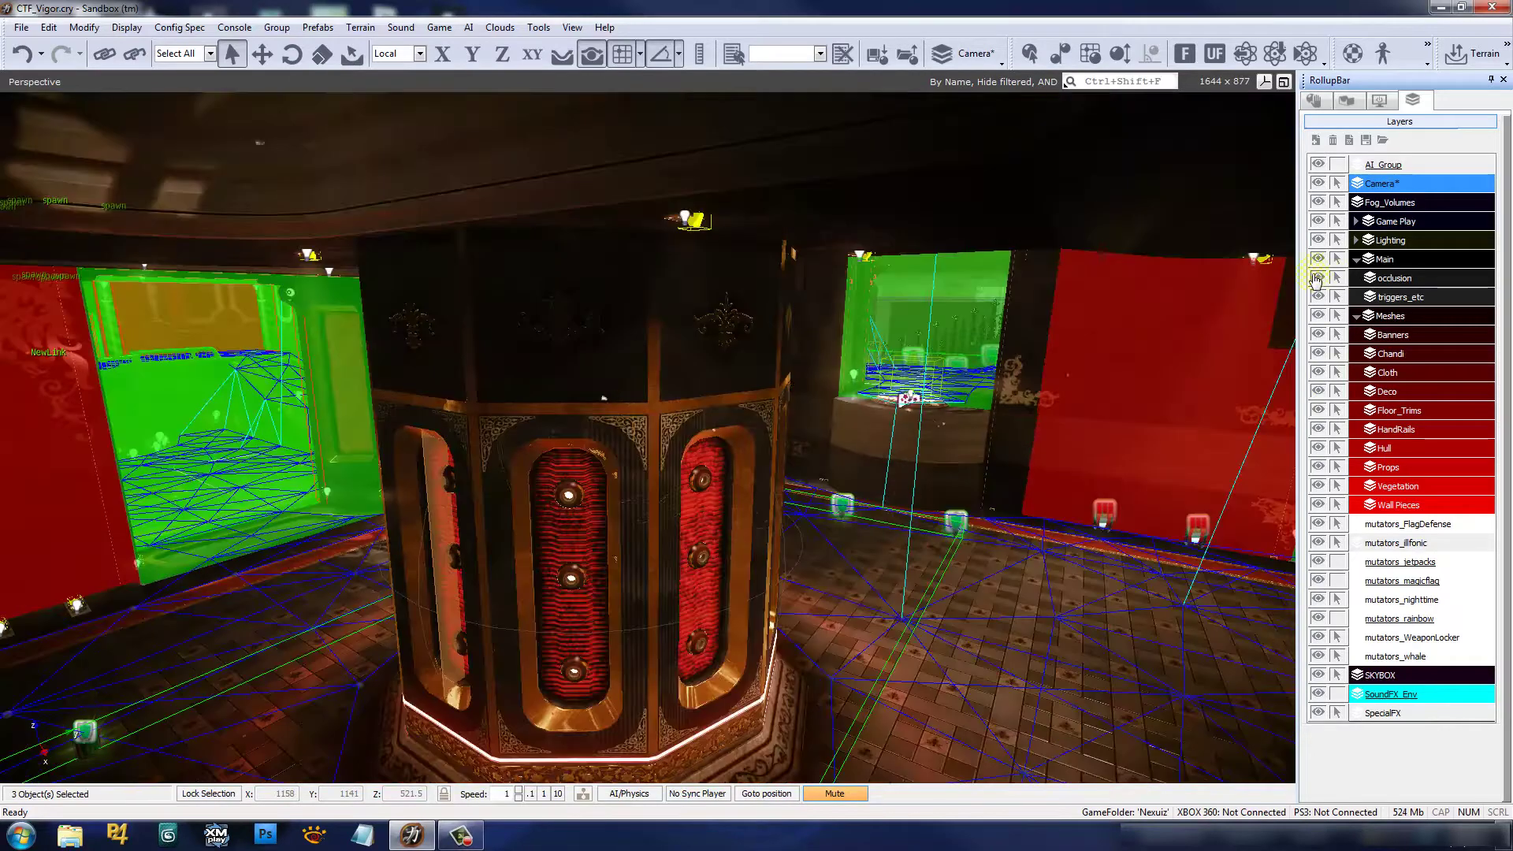
pyautogui.keyDown('ctrl'); pyautogui.click(1316, 277); pyautogui.keyUp('ctrl')
pyautogui.click(1328, 279)
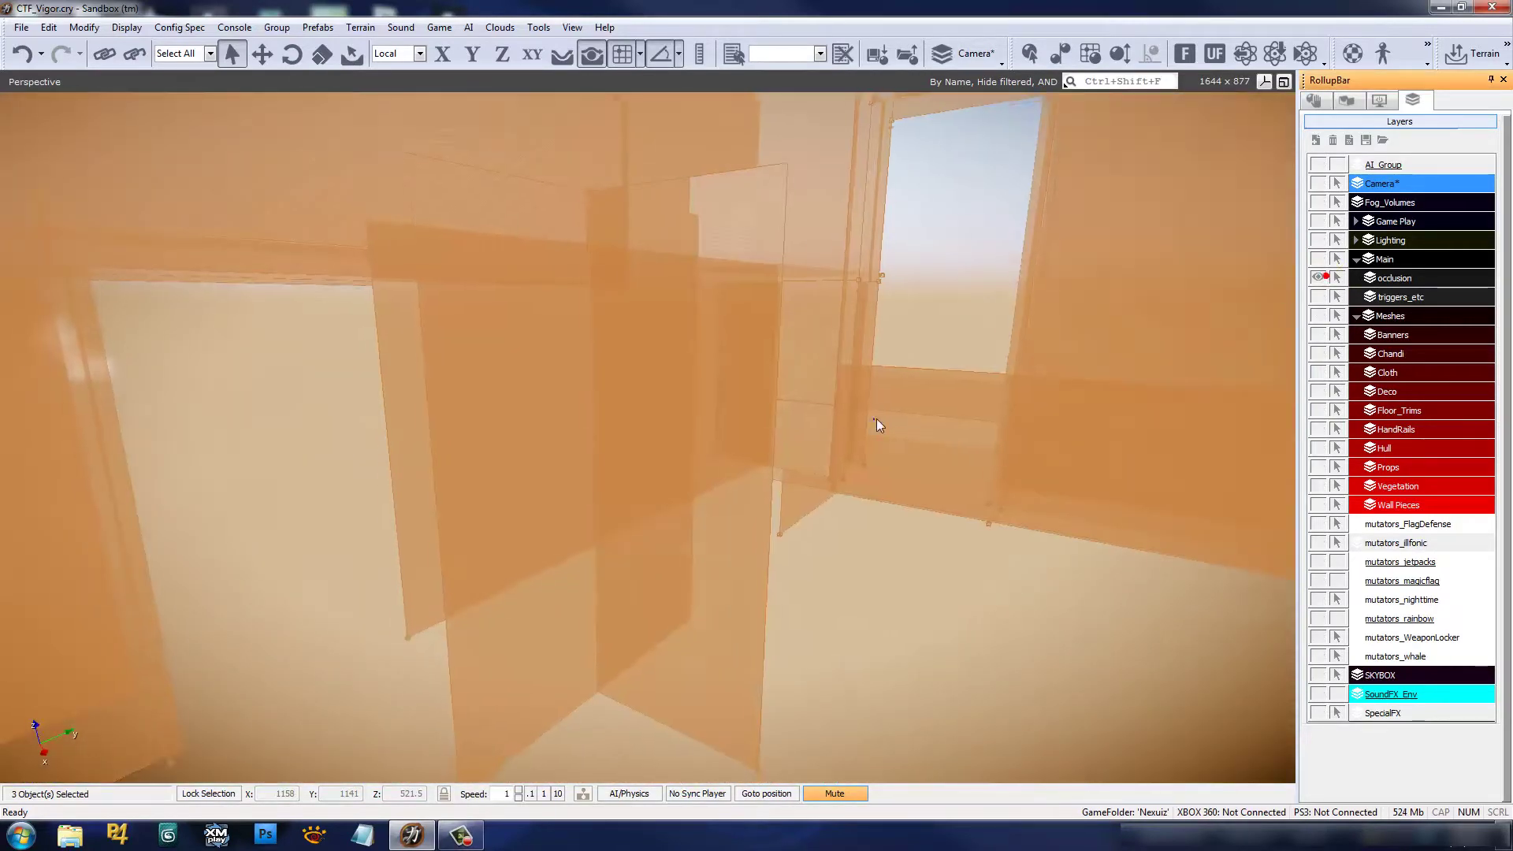